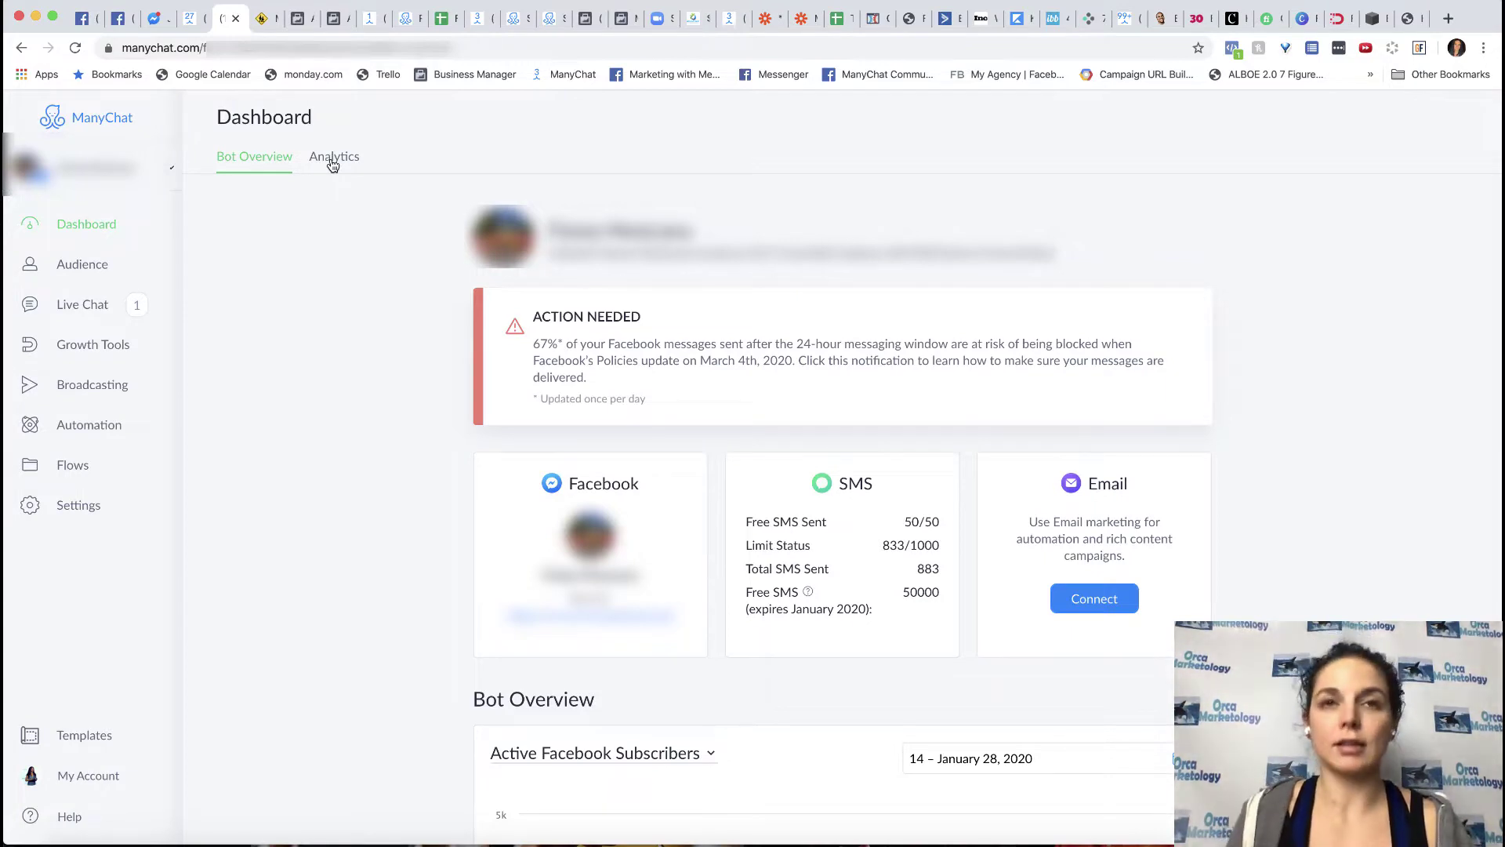
# Open Settings > Conversion Events and select the Birthday Meal Redeemed row to edit its description
pyautogui.click(82, 514)
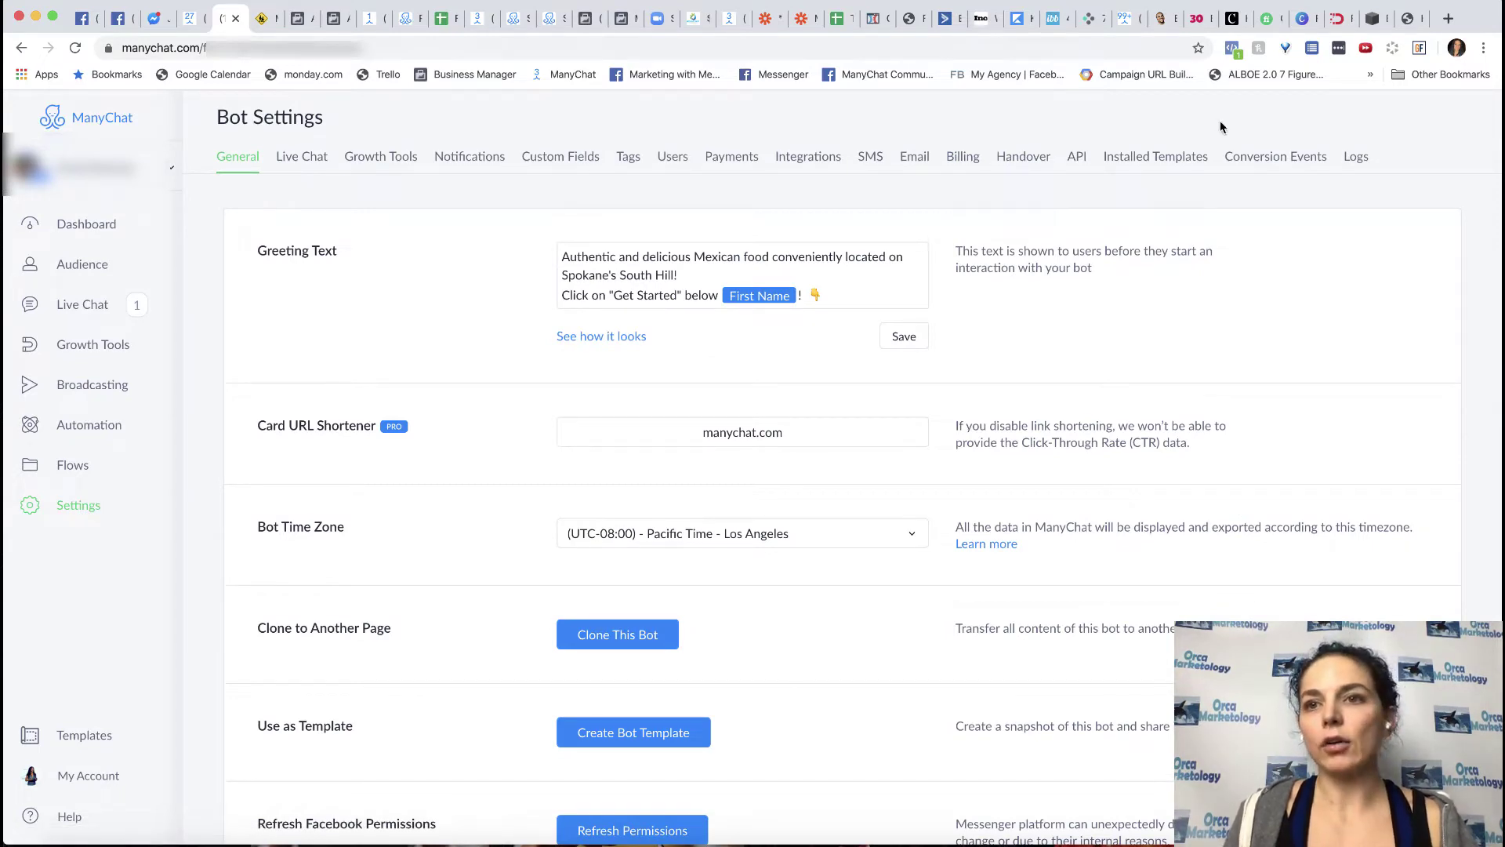
pyautogui.click(1276, 161)
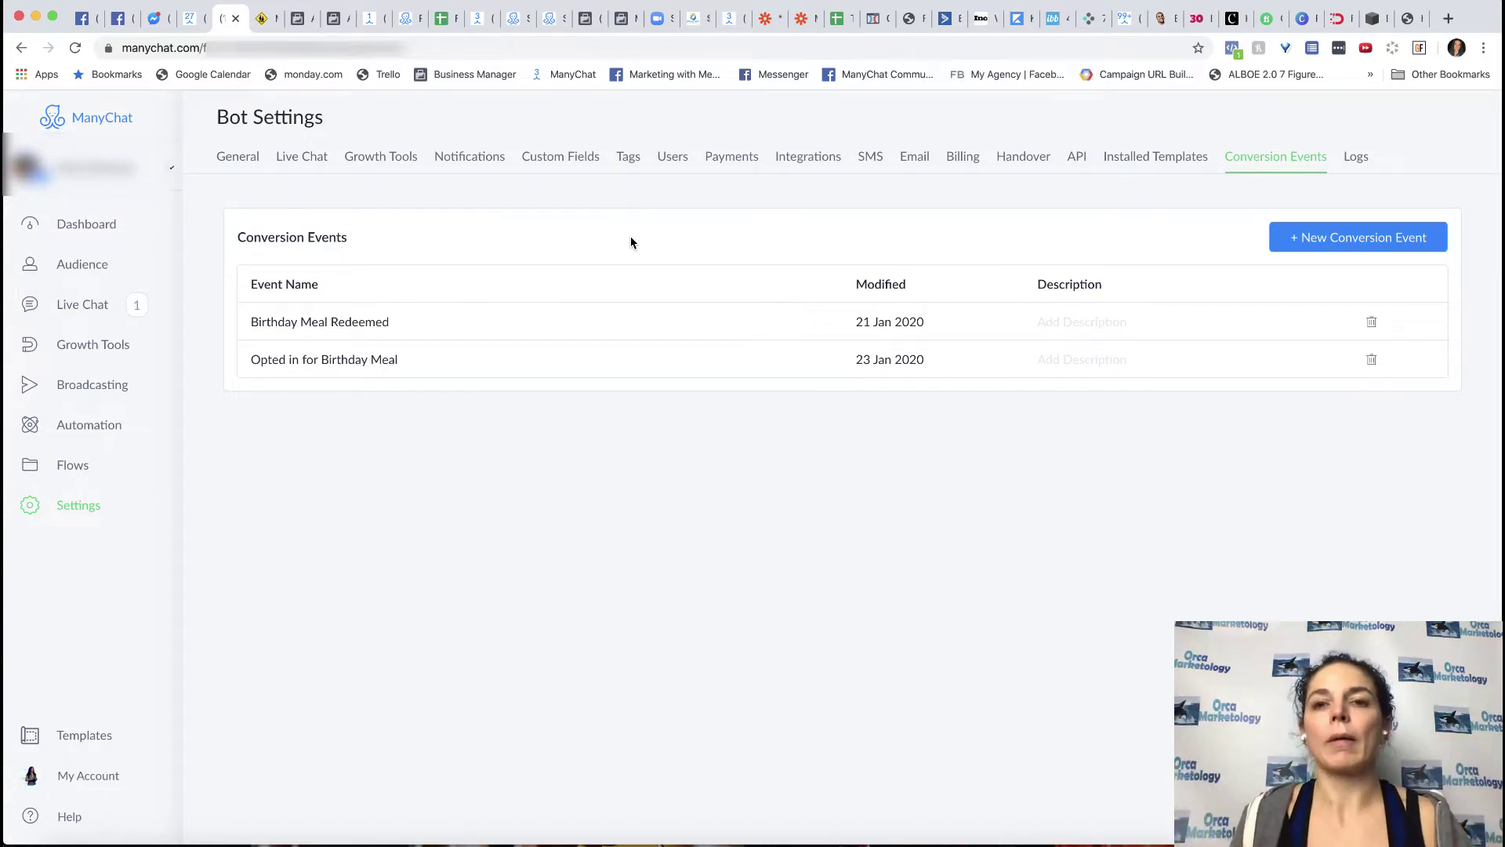
pyautogui.moveTo(243, 326)
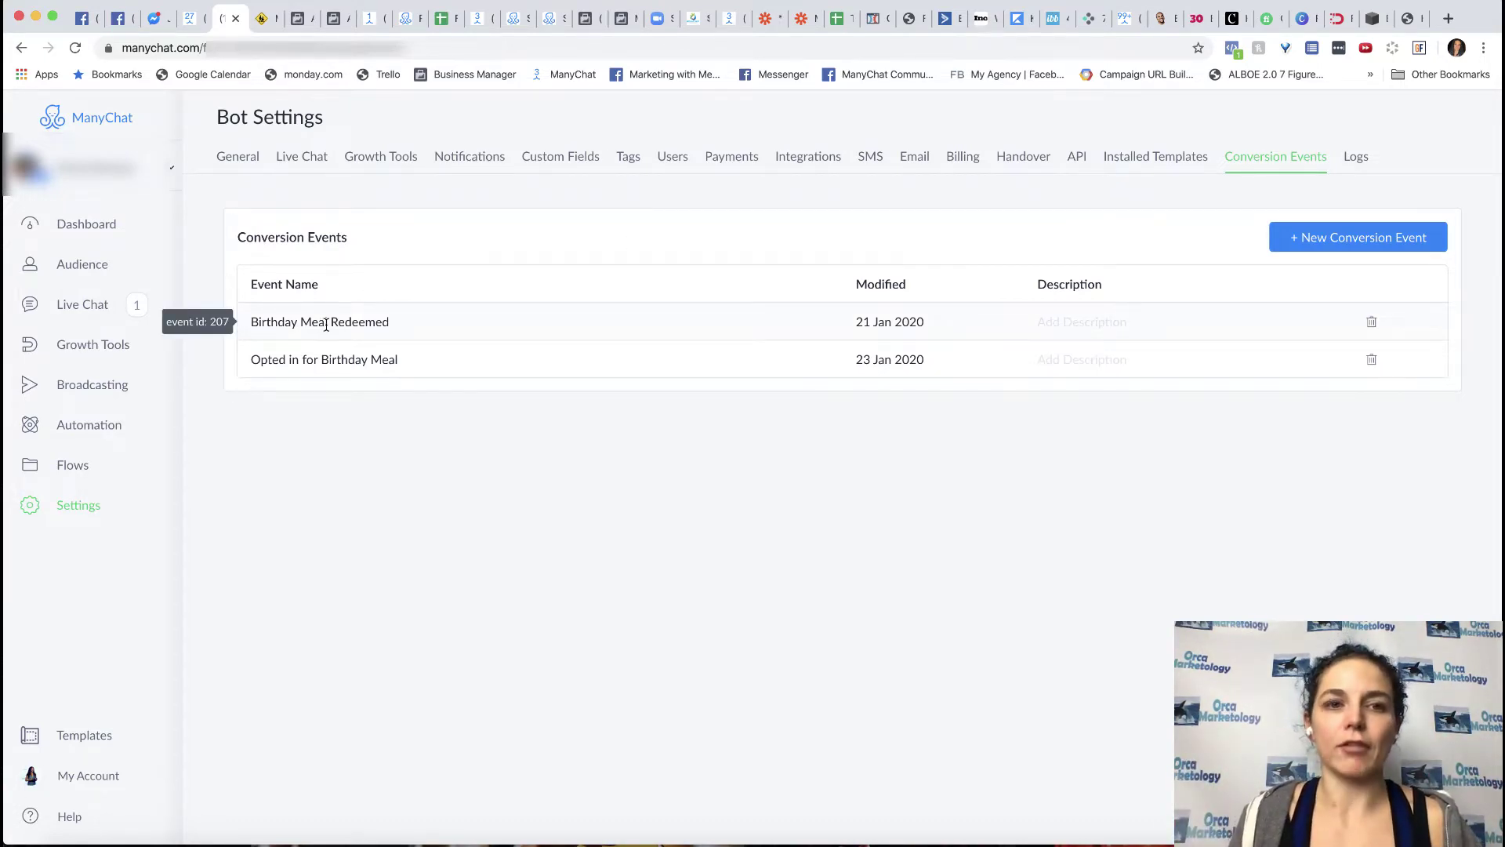
pyautogui.moveTo(235, 357)
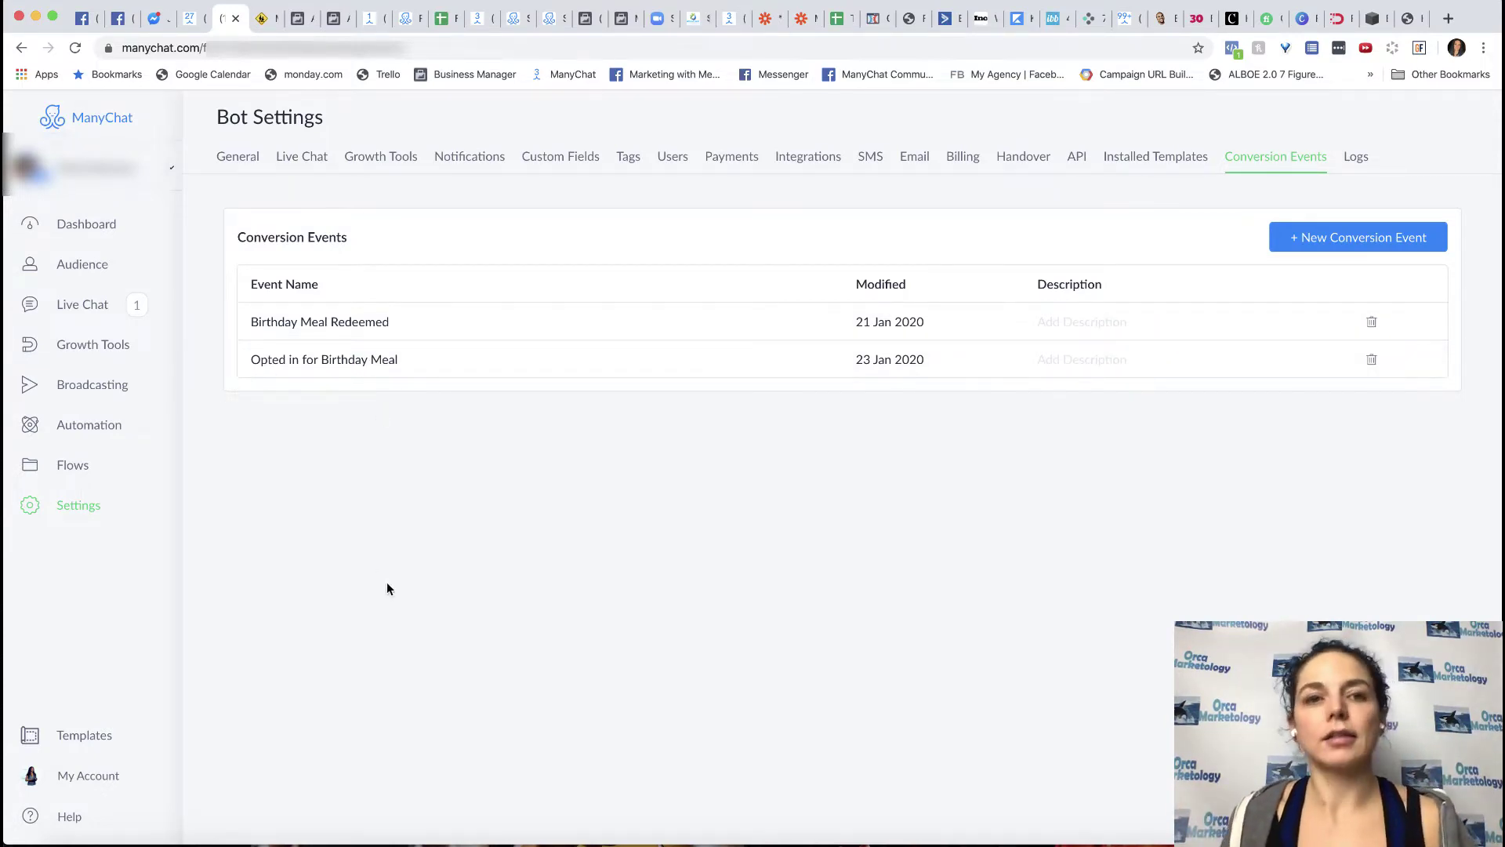
pyautogui.moveTo(328, 319)
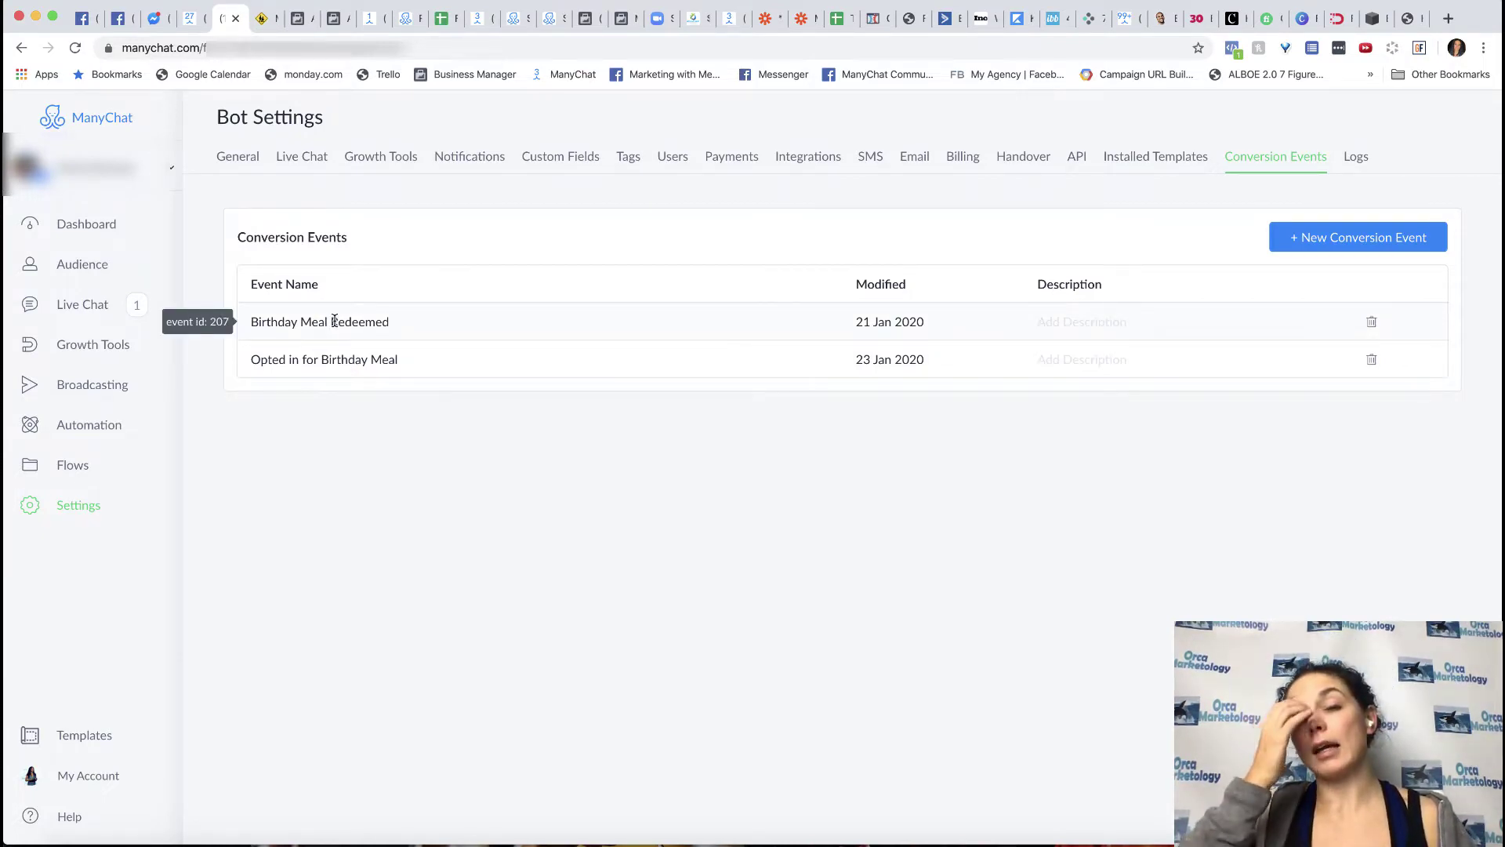
pyautogui.click(335, 321)
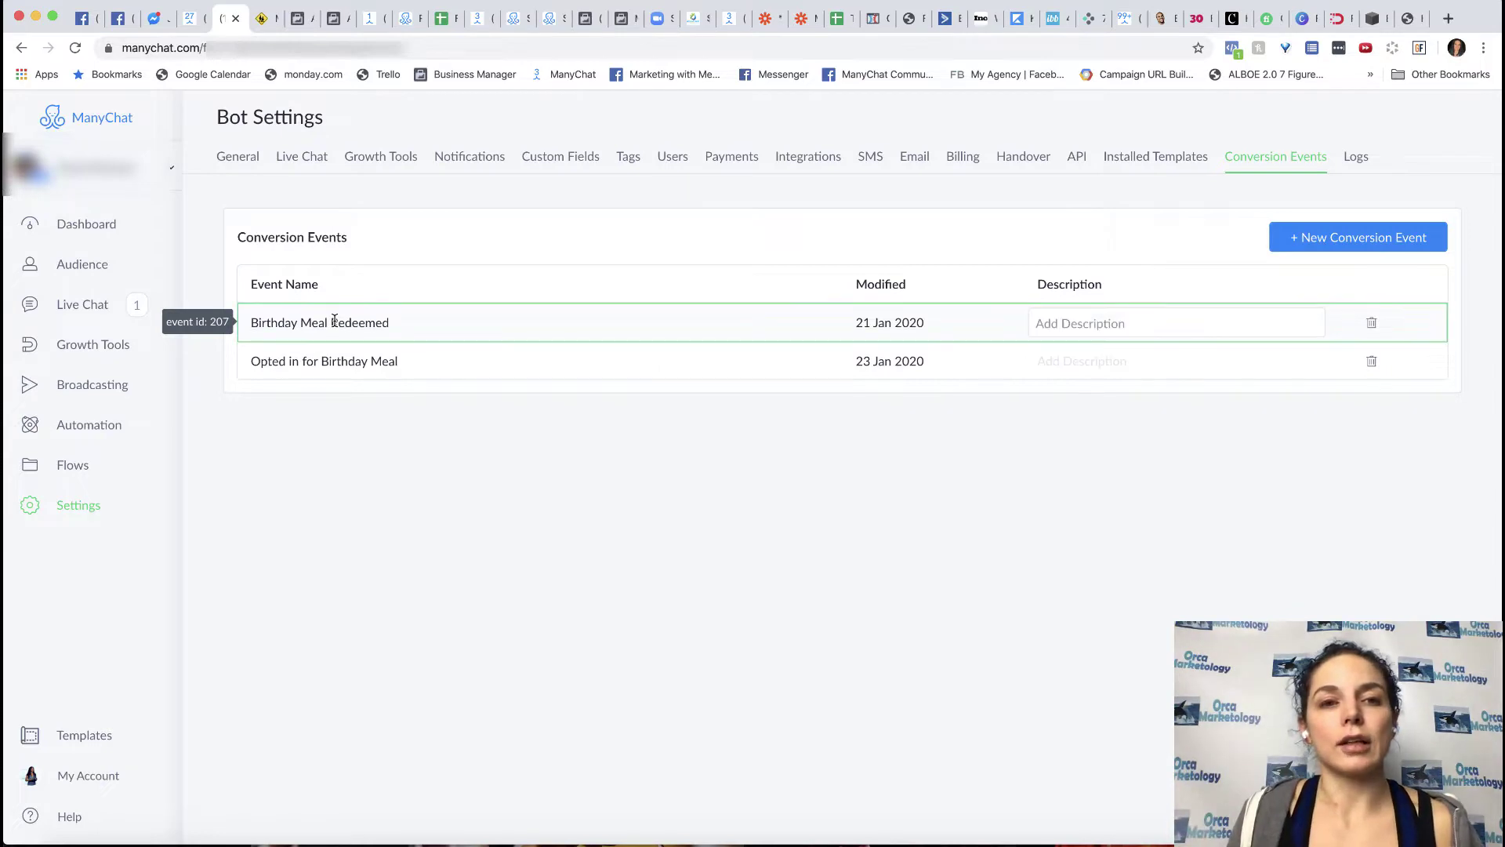
pyautogui.click(1330, 232)
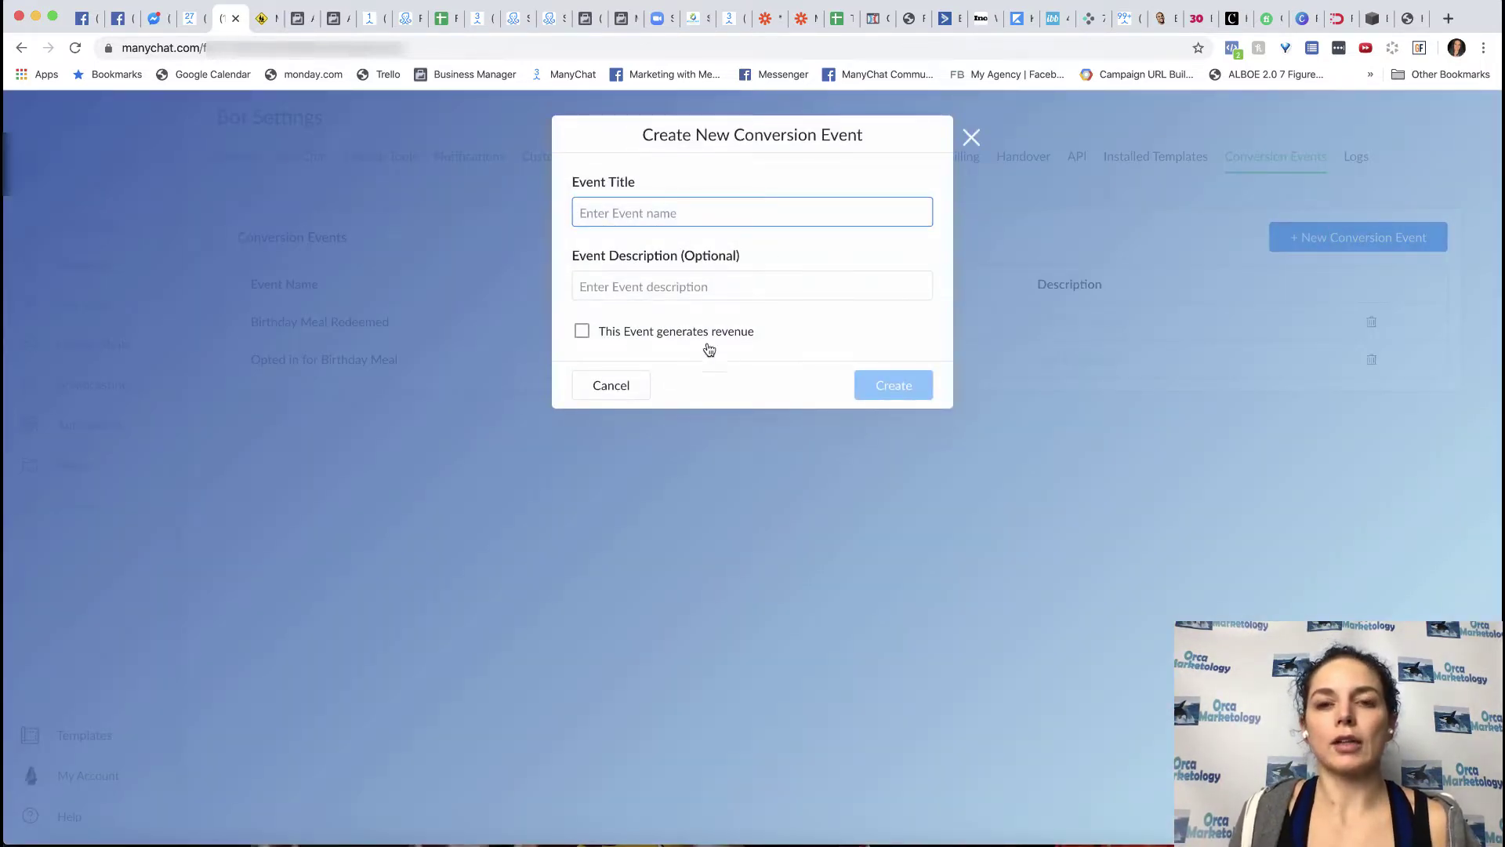
pyautogui.click(614, 389)
pyautogui.moveTo(362, 314)
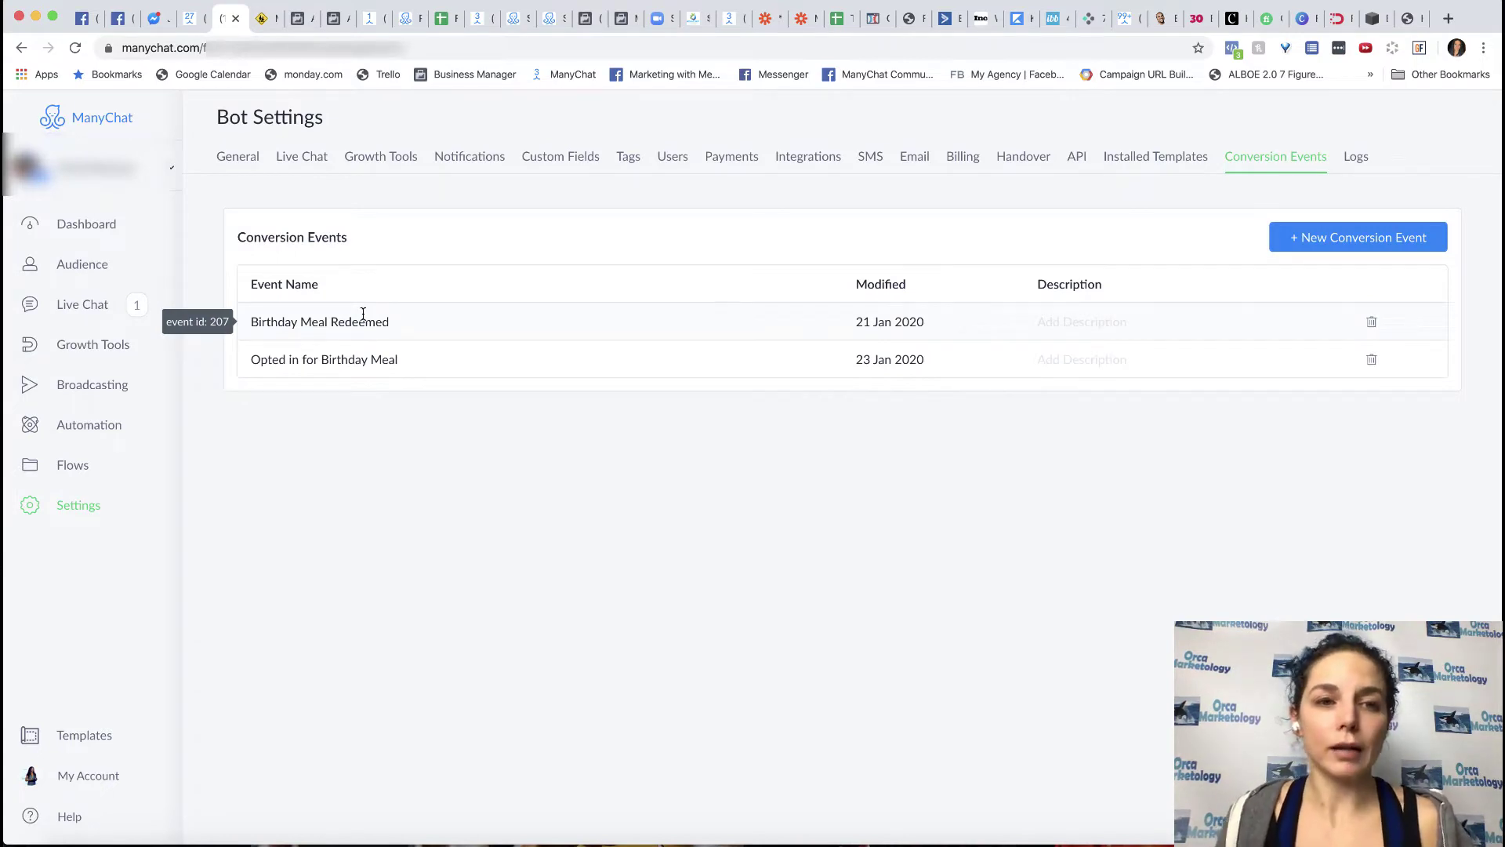
pyautogui.moveTo(309, 355)
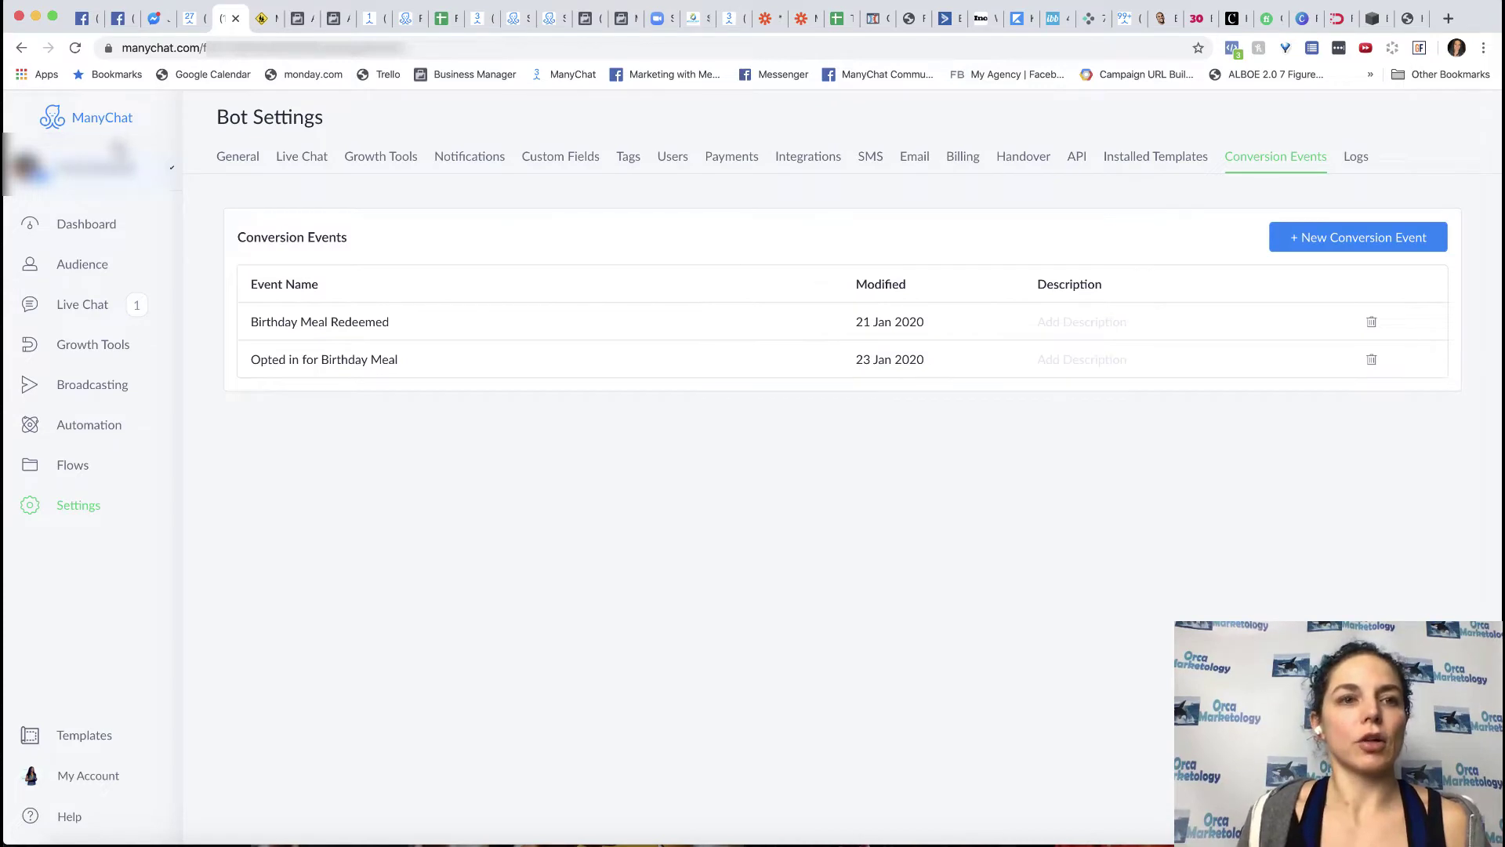
# View Dashboard Analytics: revenue chart showing 60 USD on Jan 25 and 15 USD on Jan 28
pyautogui.click(111, 225)
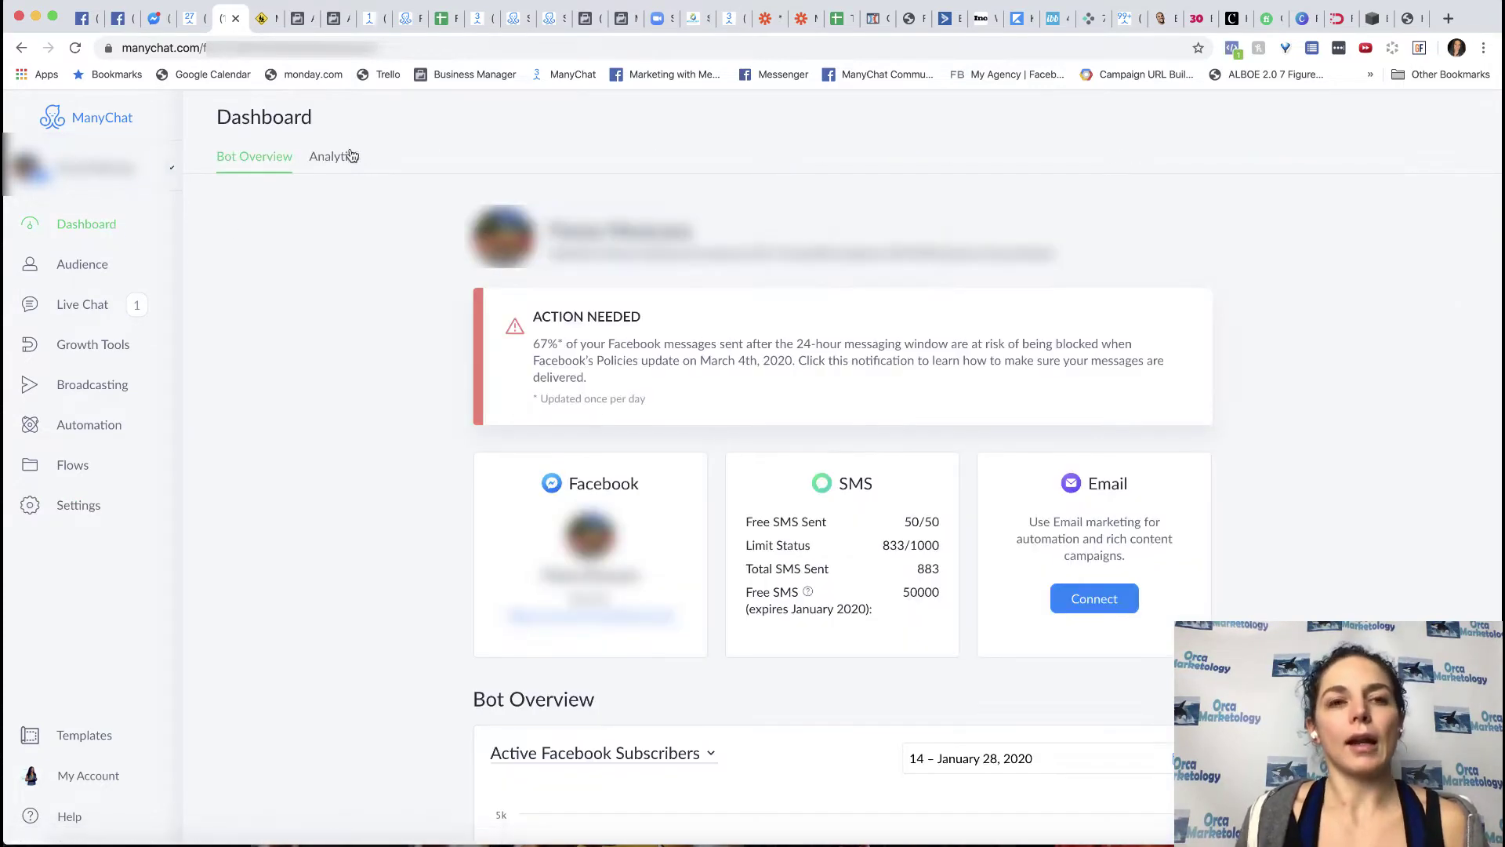
pyautogui.click(320, 160)
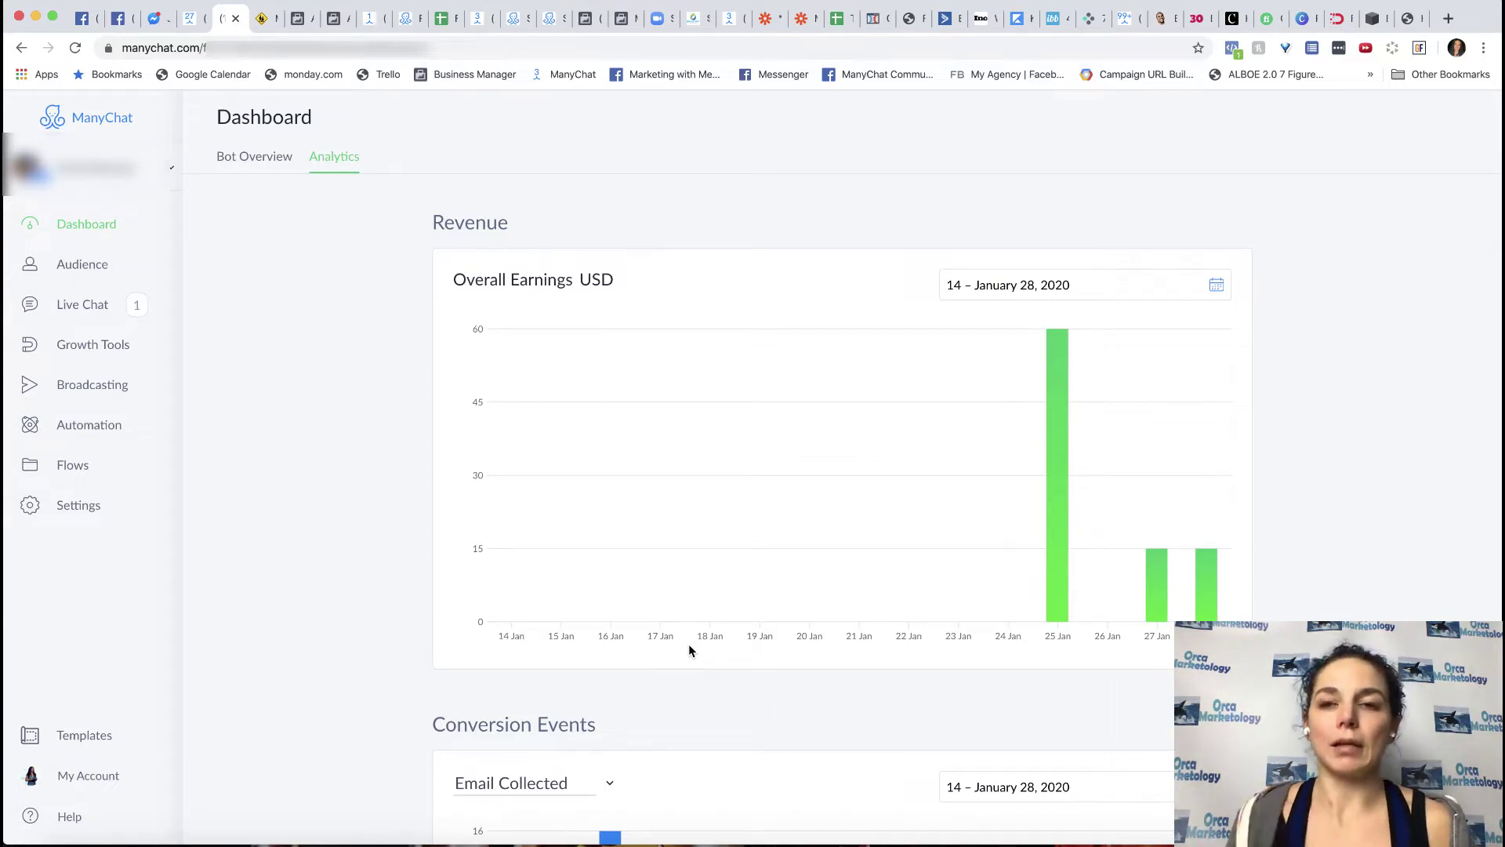
pyautogui.moveTo(681, 615)
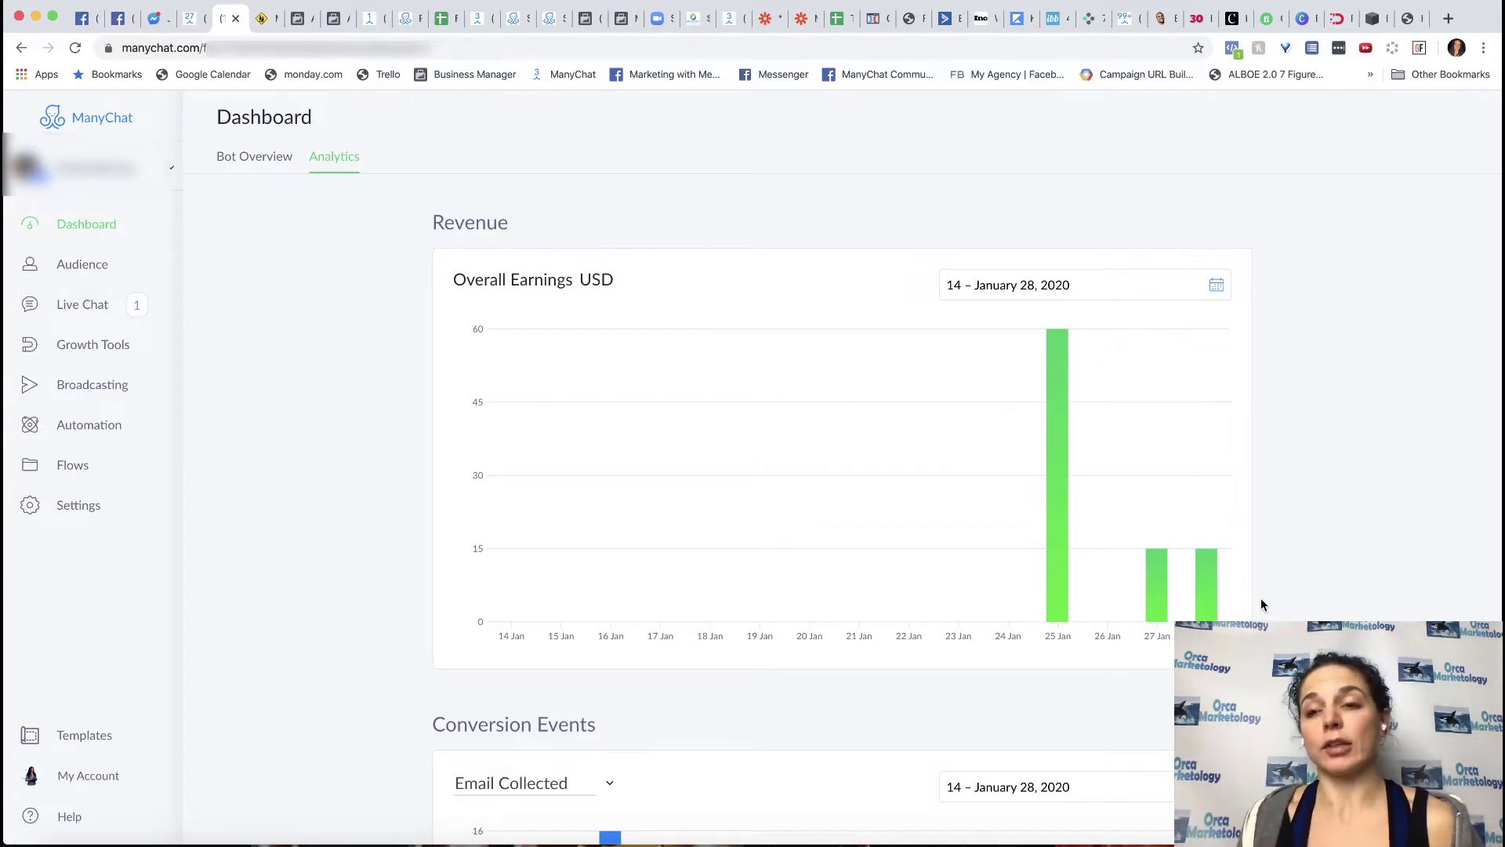
pyautogui.moveTo(1173, 586)
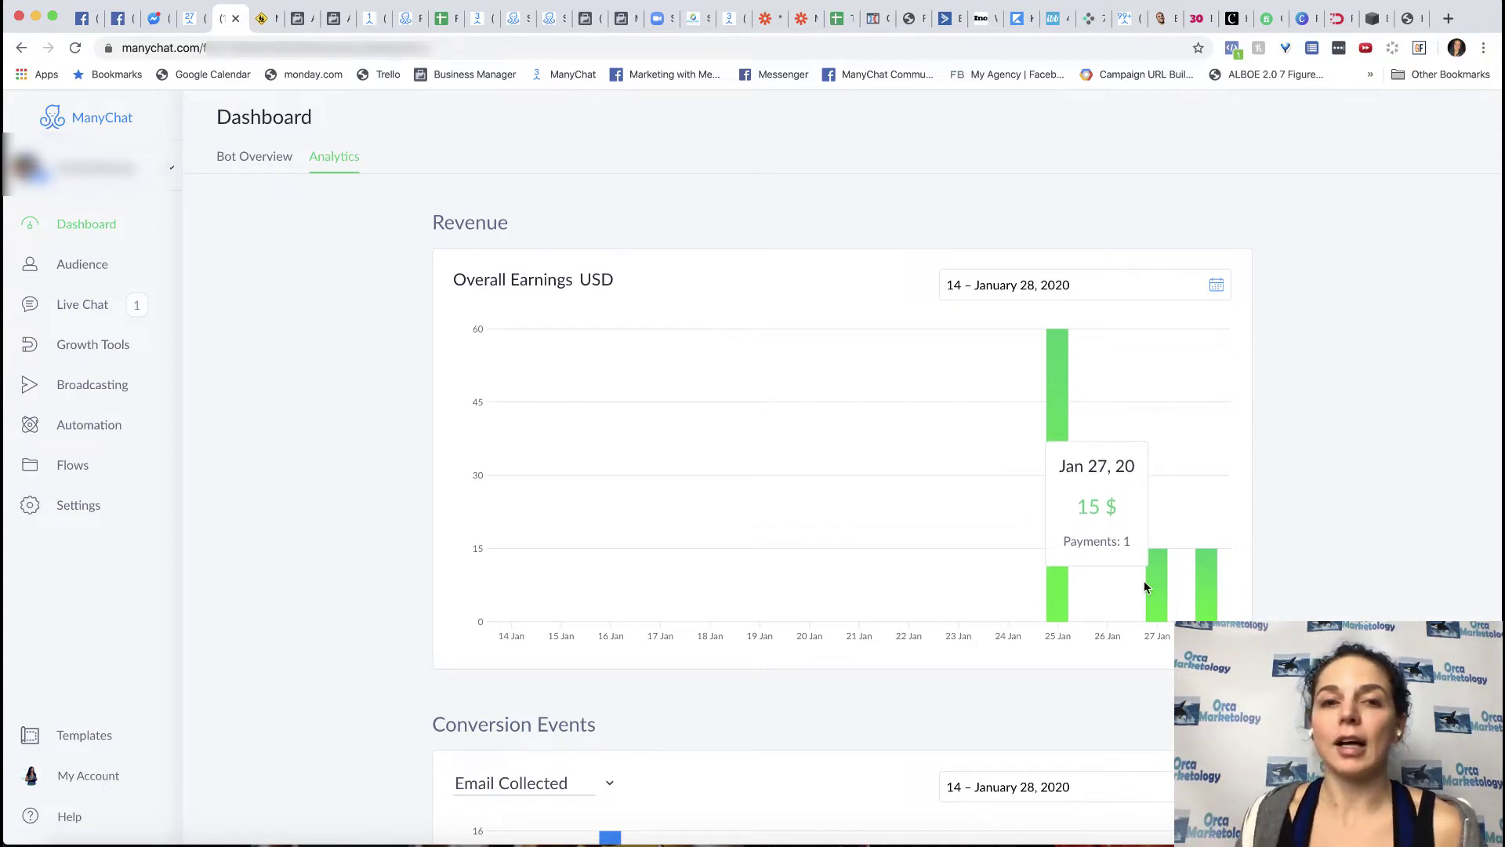
pyautogui.moveTo(1055, 595)
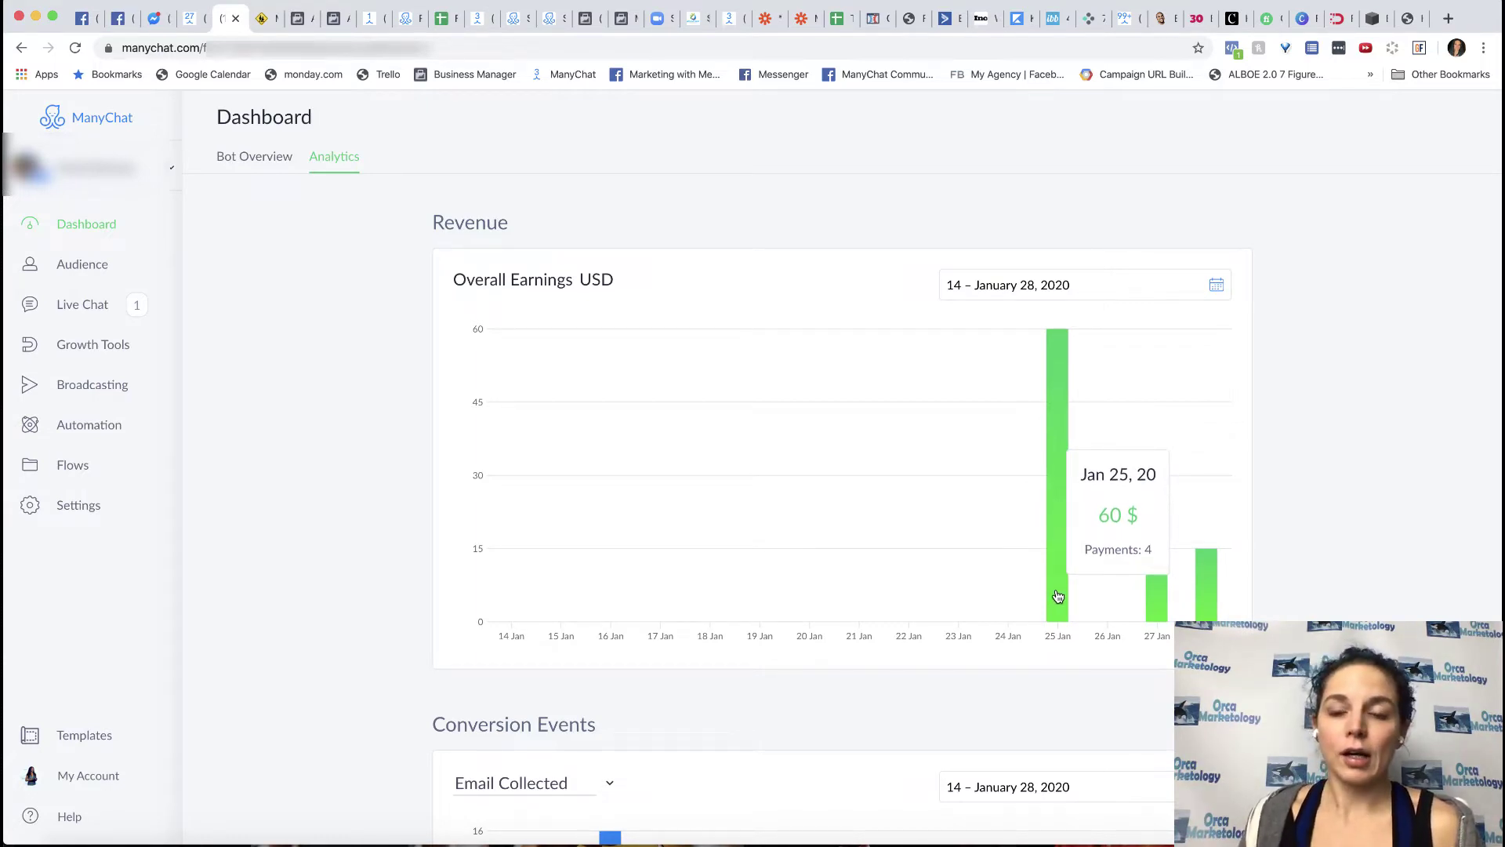
pyautogui.moveTo(1052, 347)
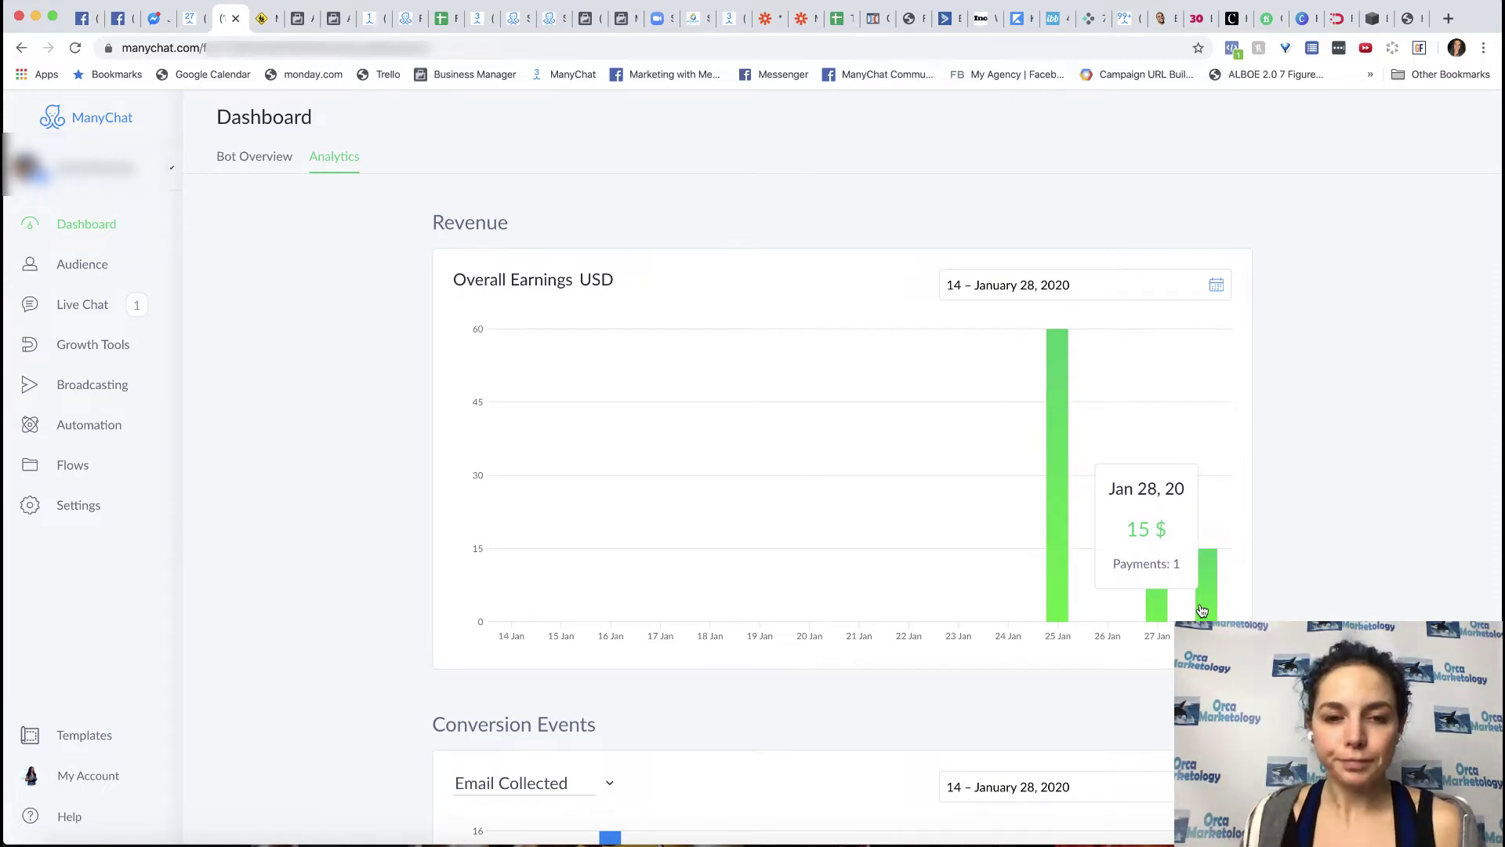
# Switch the Conversion Events chart to Phone Collected, then to Payment Complete
pyautogui.scroll(-5, 298, 694)
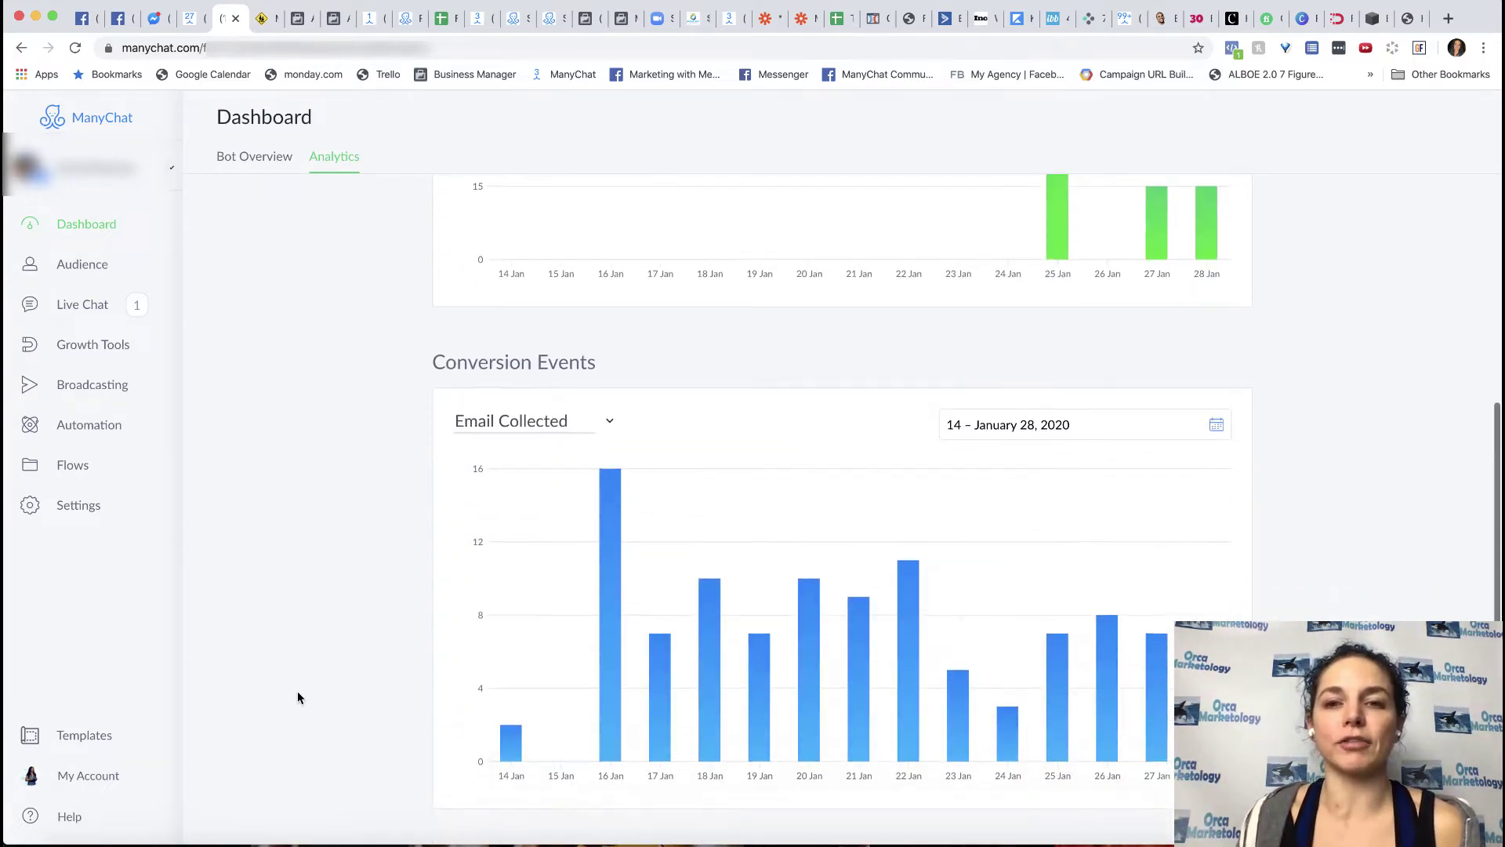
pyautogui.moveTo(618, 453)
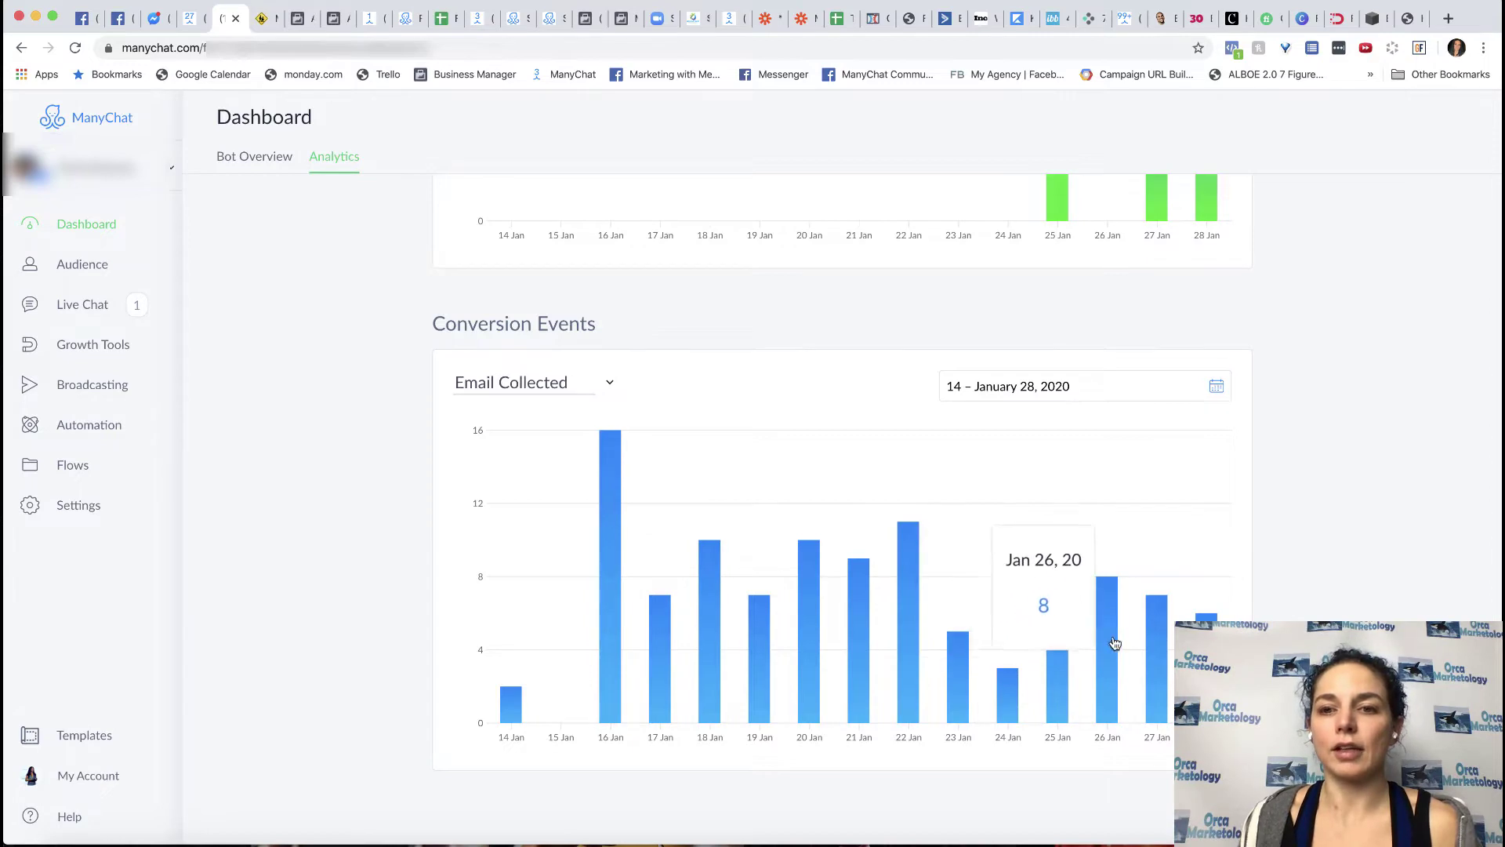
pyautogui.click(537, 386)
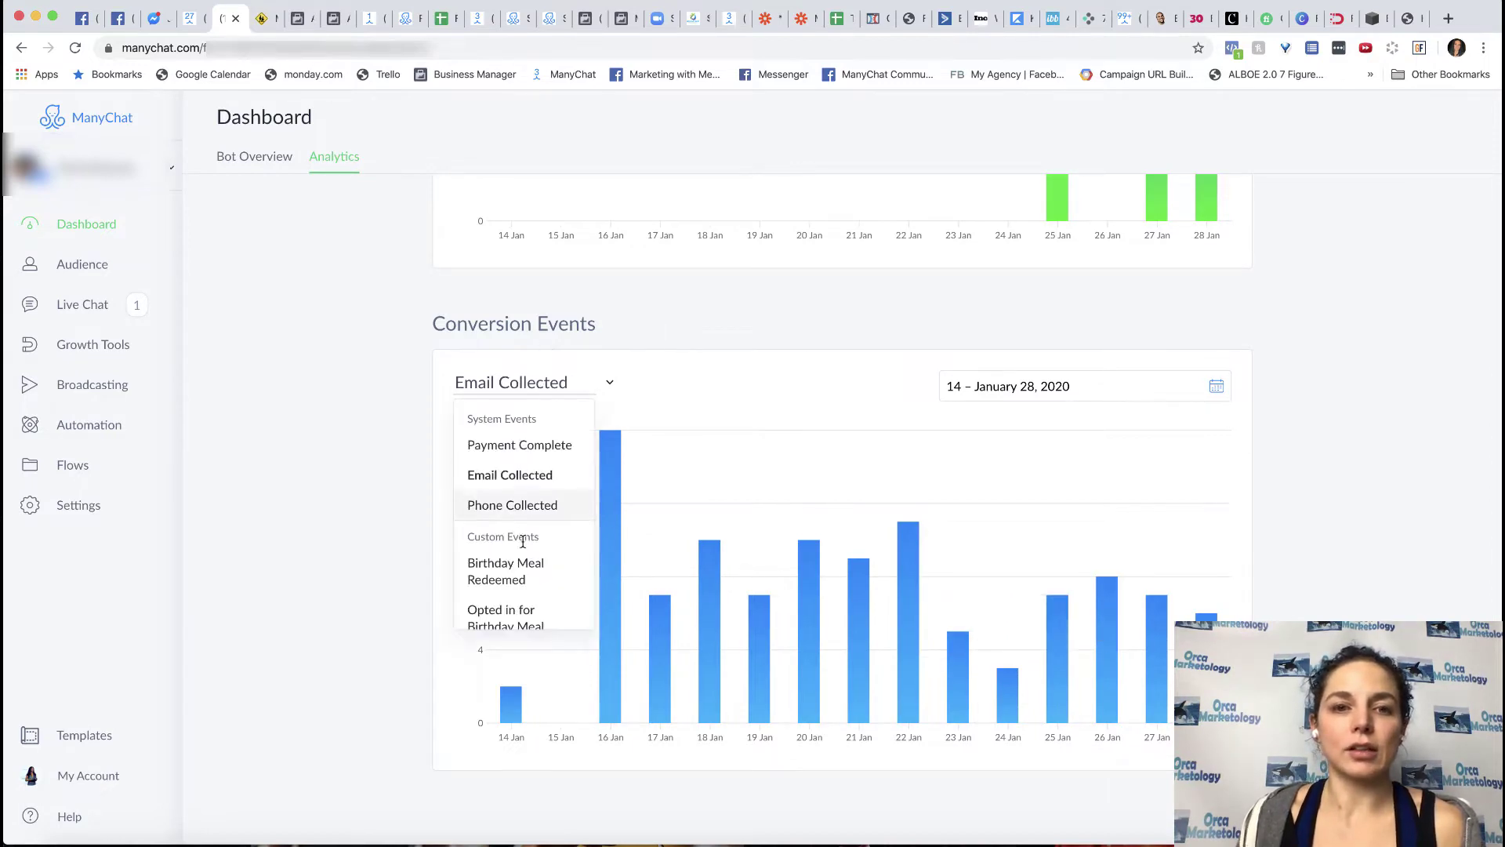
pyautogui.click(513, 506)
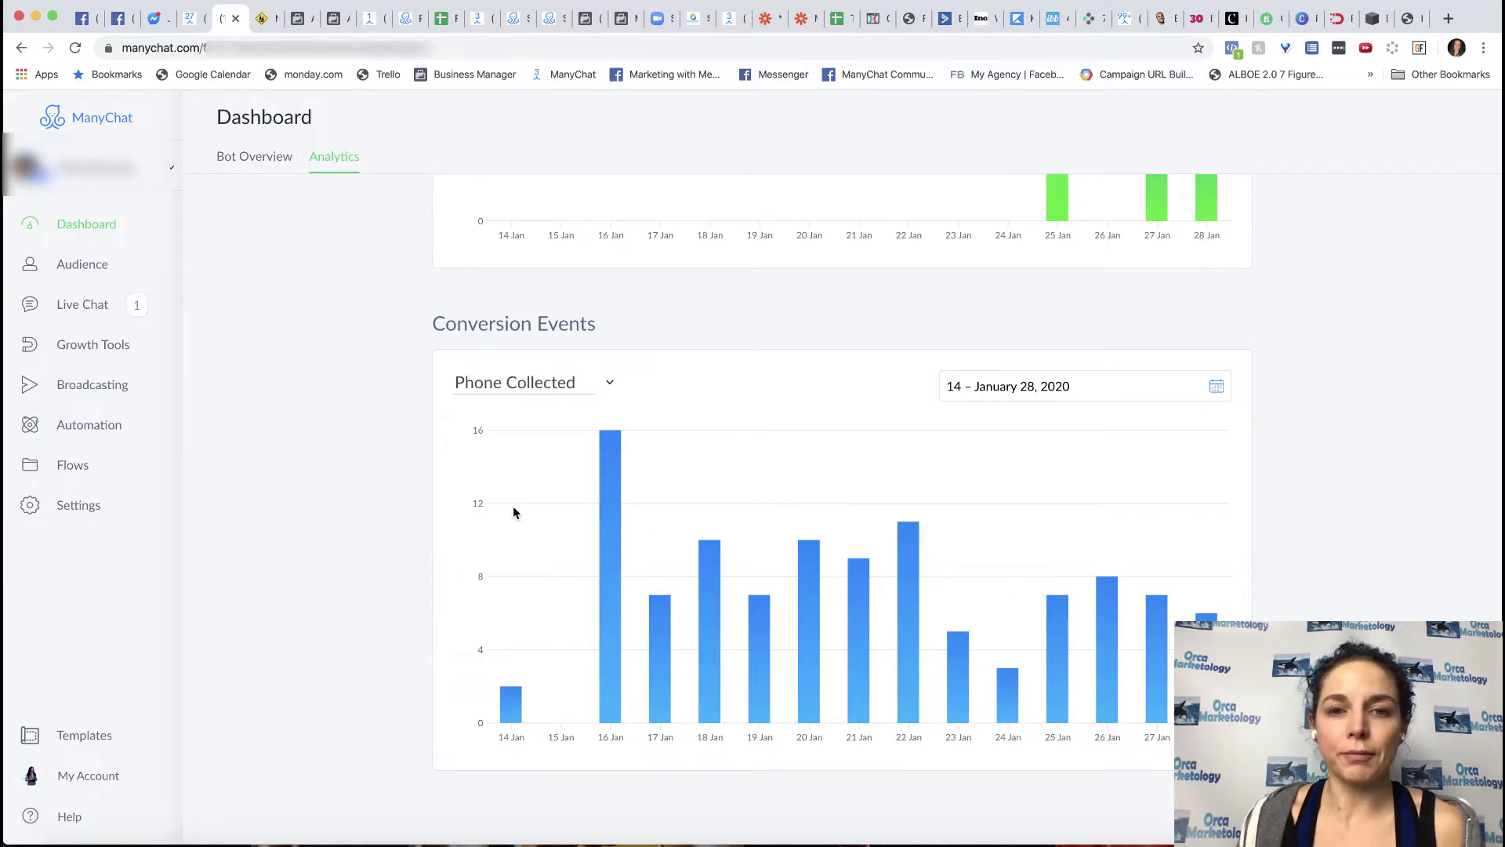
pyautogui.moveTo(615, 510)
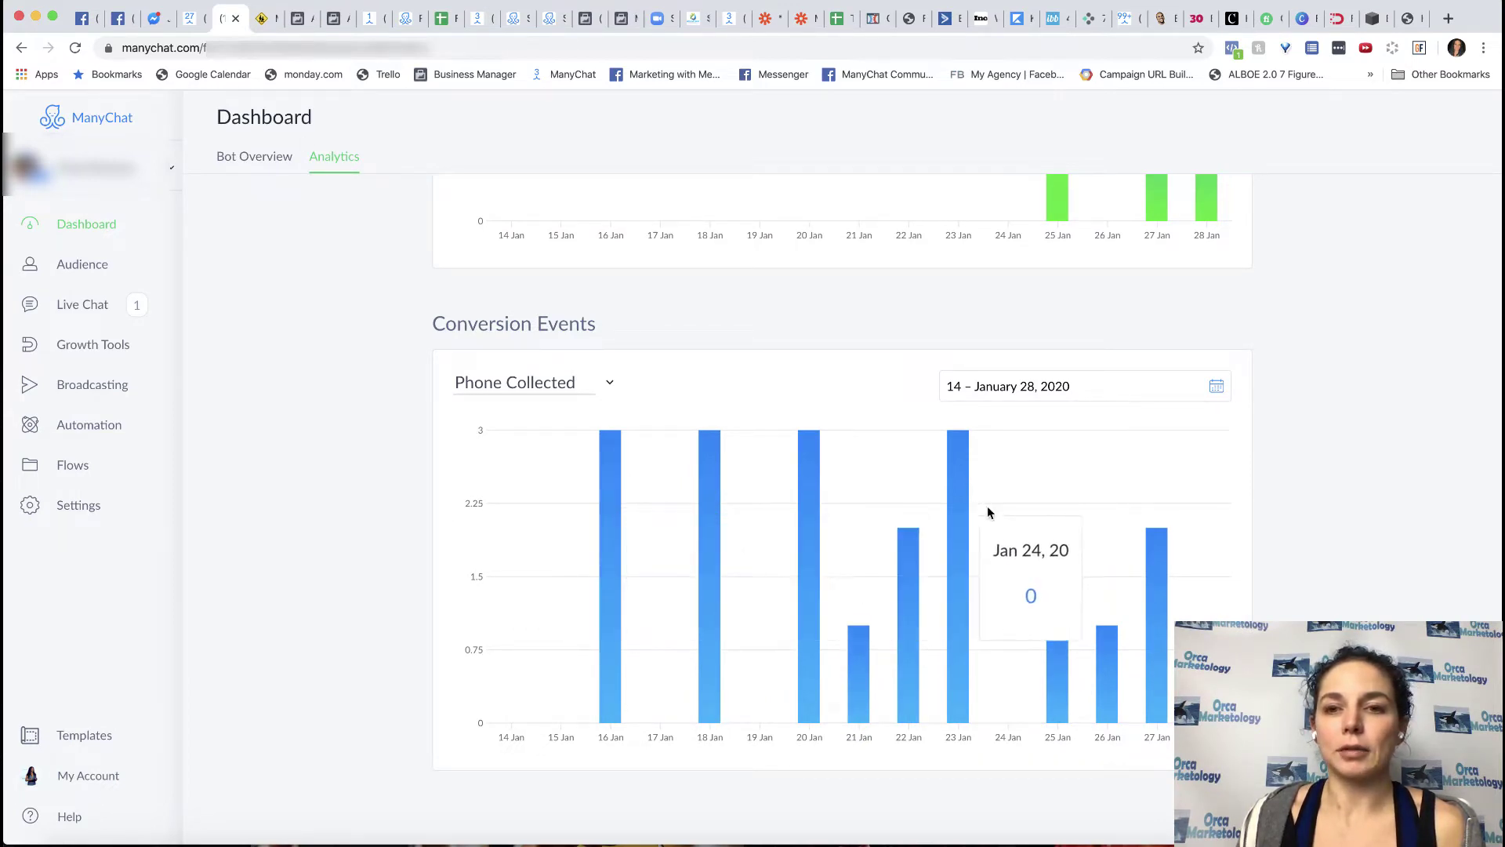
pyautogui.moveTo(960, 510)
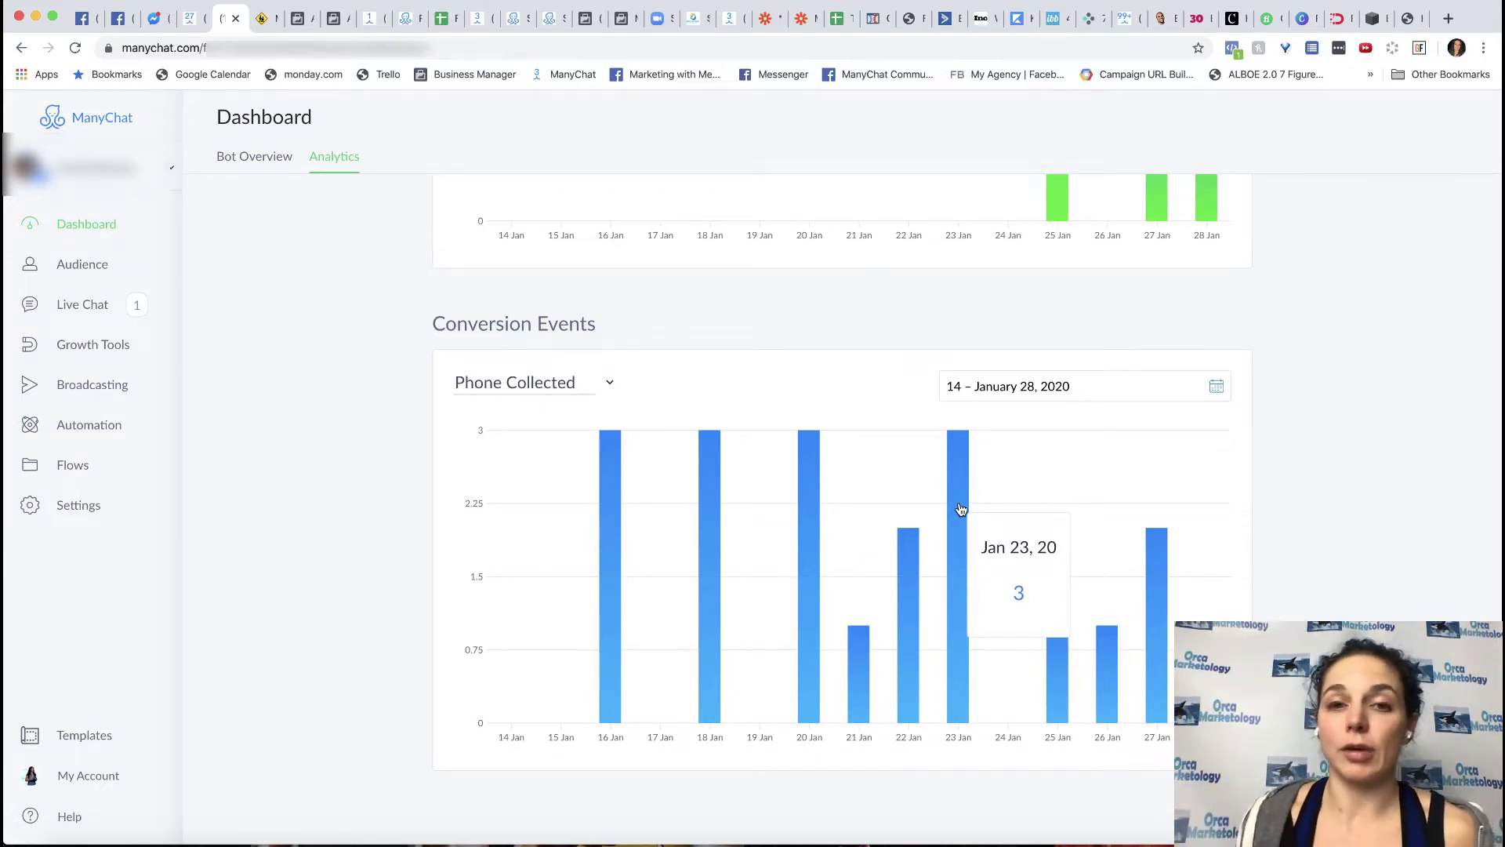
pyautogui.click(563, 382)
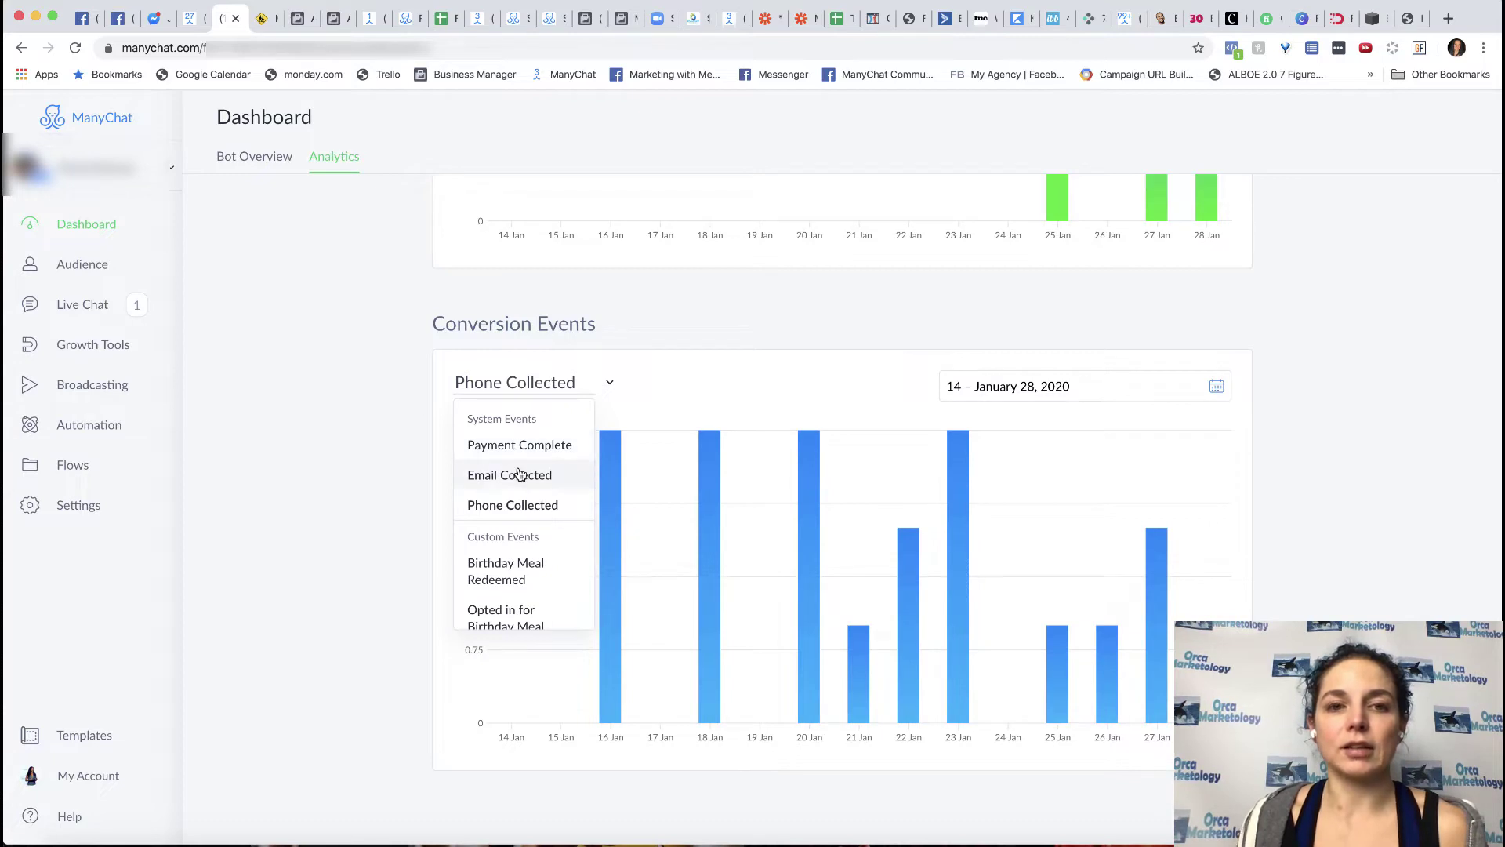
pyautogui.click(526, 445)
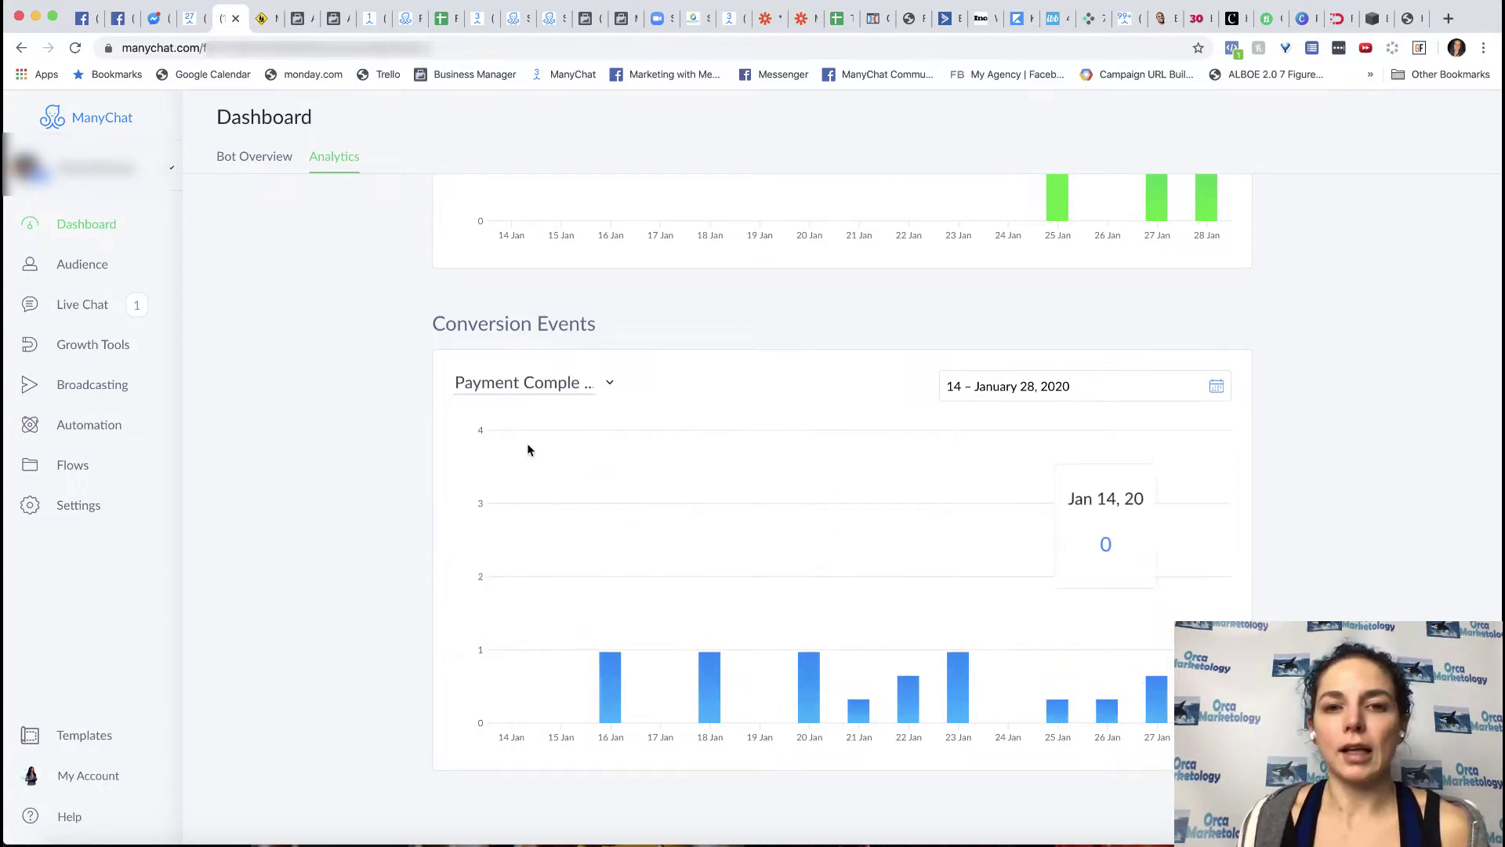
# Chart Opted in for Birthday Meal, then Birthday Meal Redeemed (4 events Jan 25, 1 event Jan 27)
pyautogui.click(521, 392)
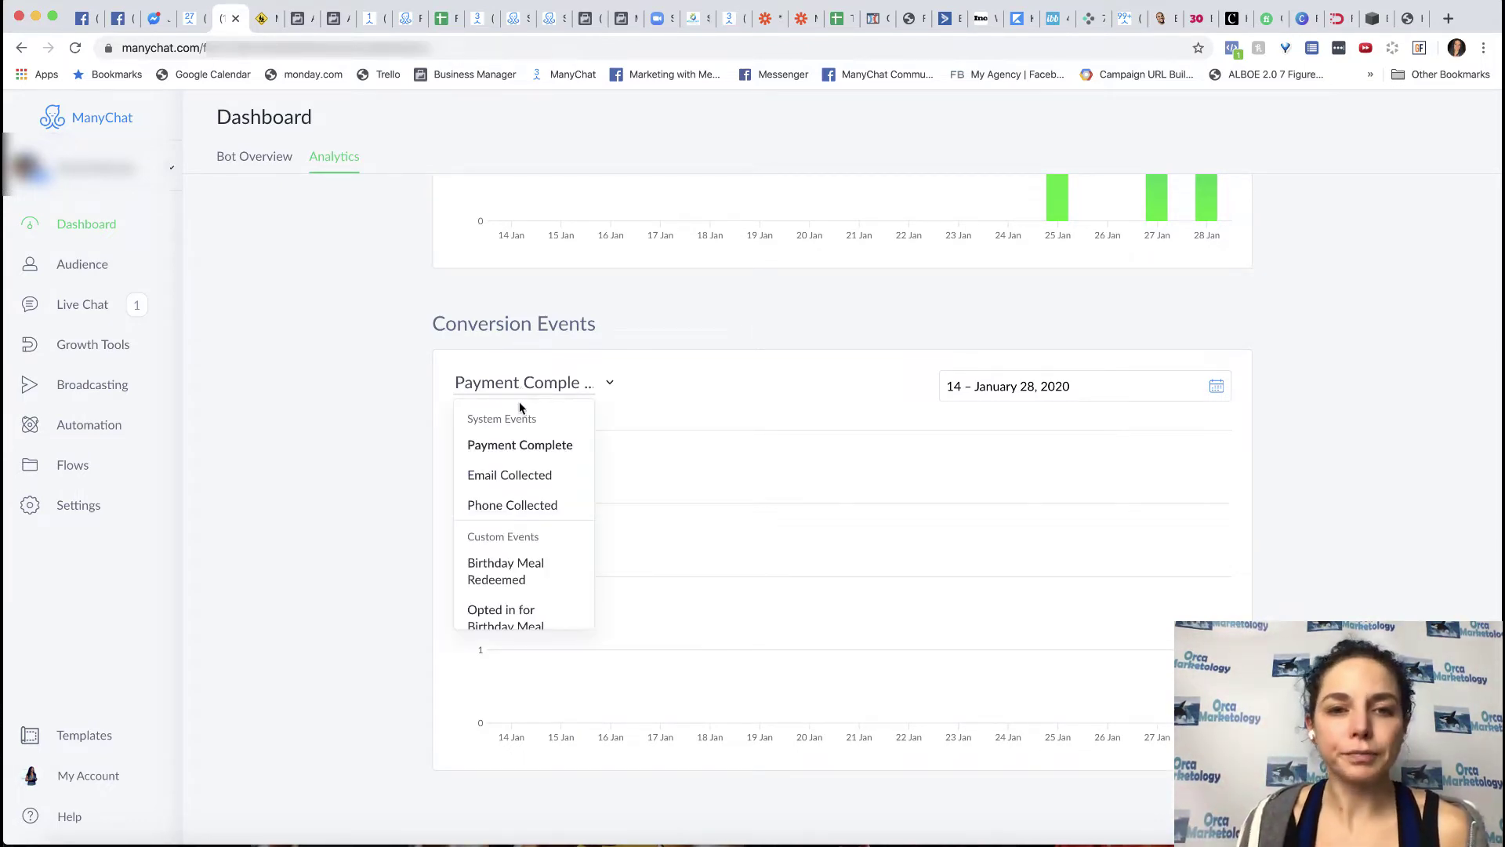
pyautogui.scroll(-1, 516, 491)
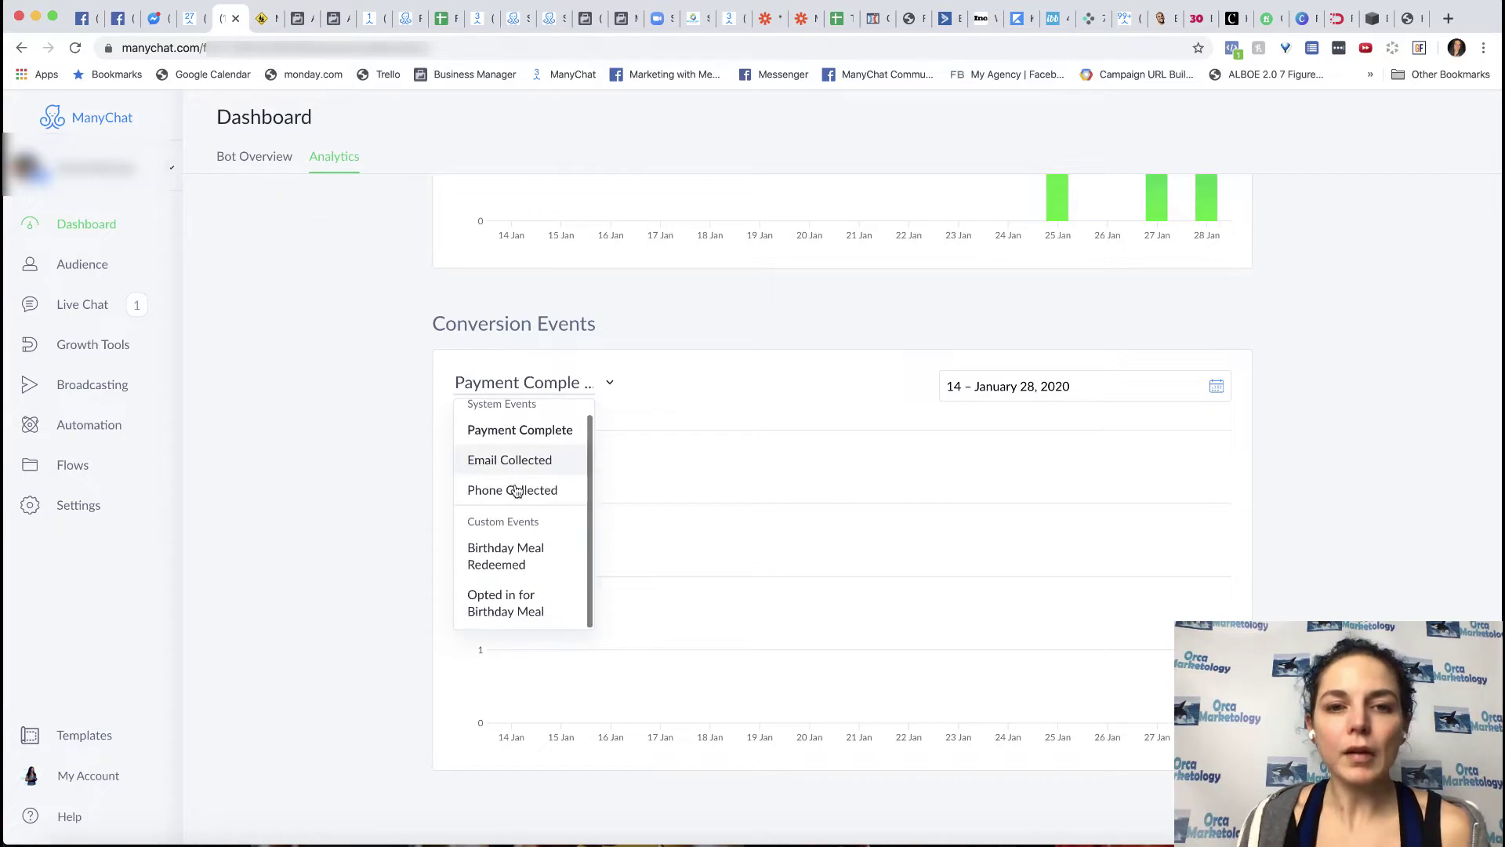
pyautogui.click(506, 603)
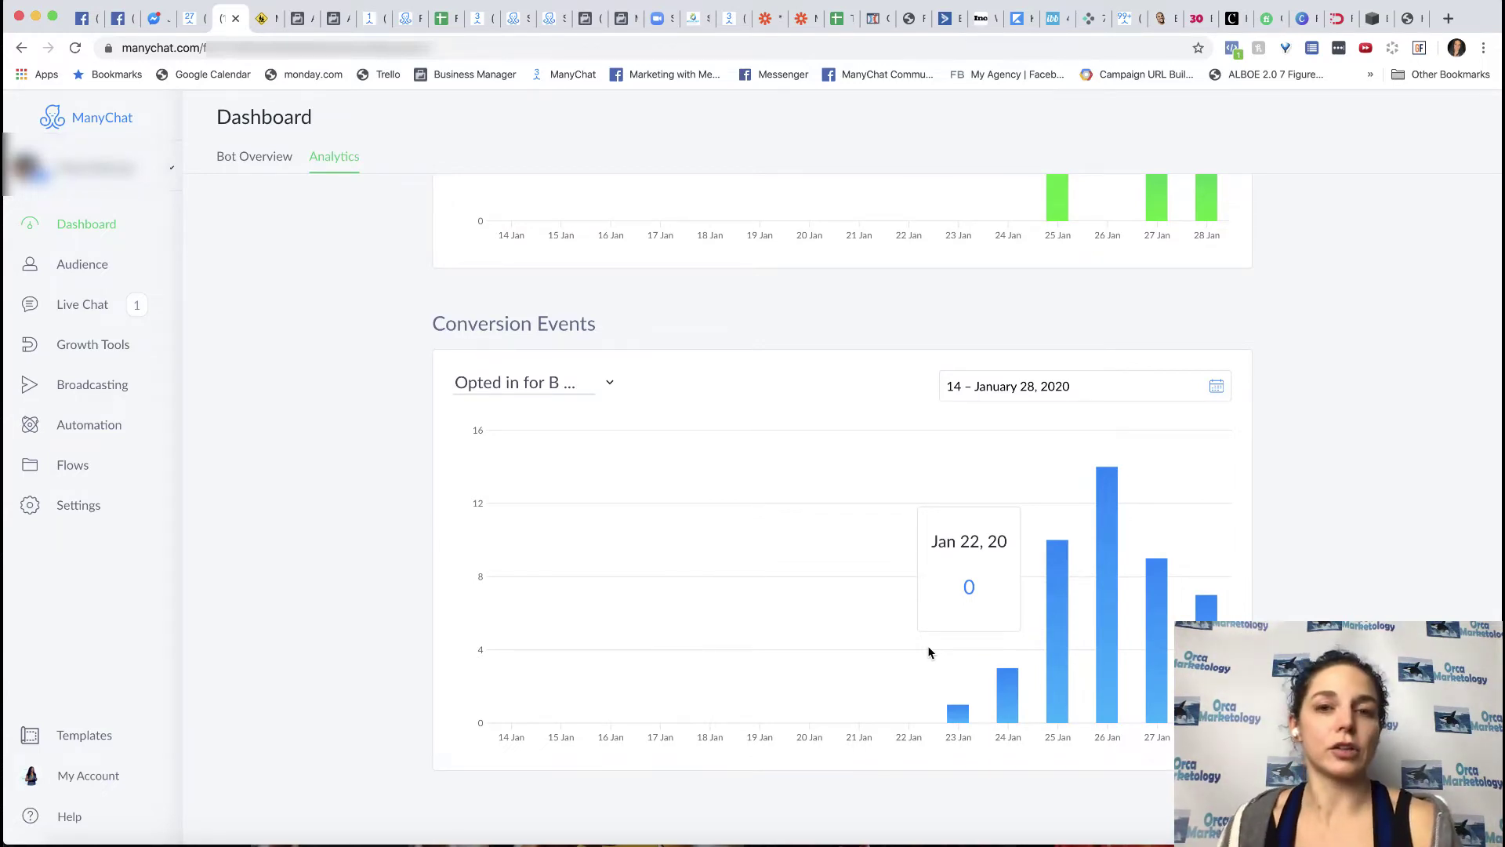
pyautogui.click(546, 382)
pyautogui.click(538, 582)
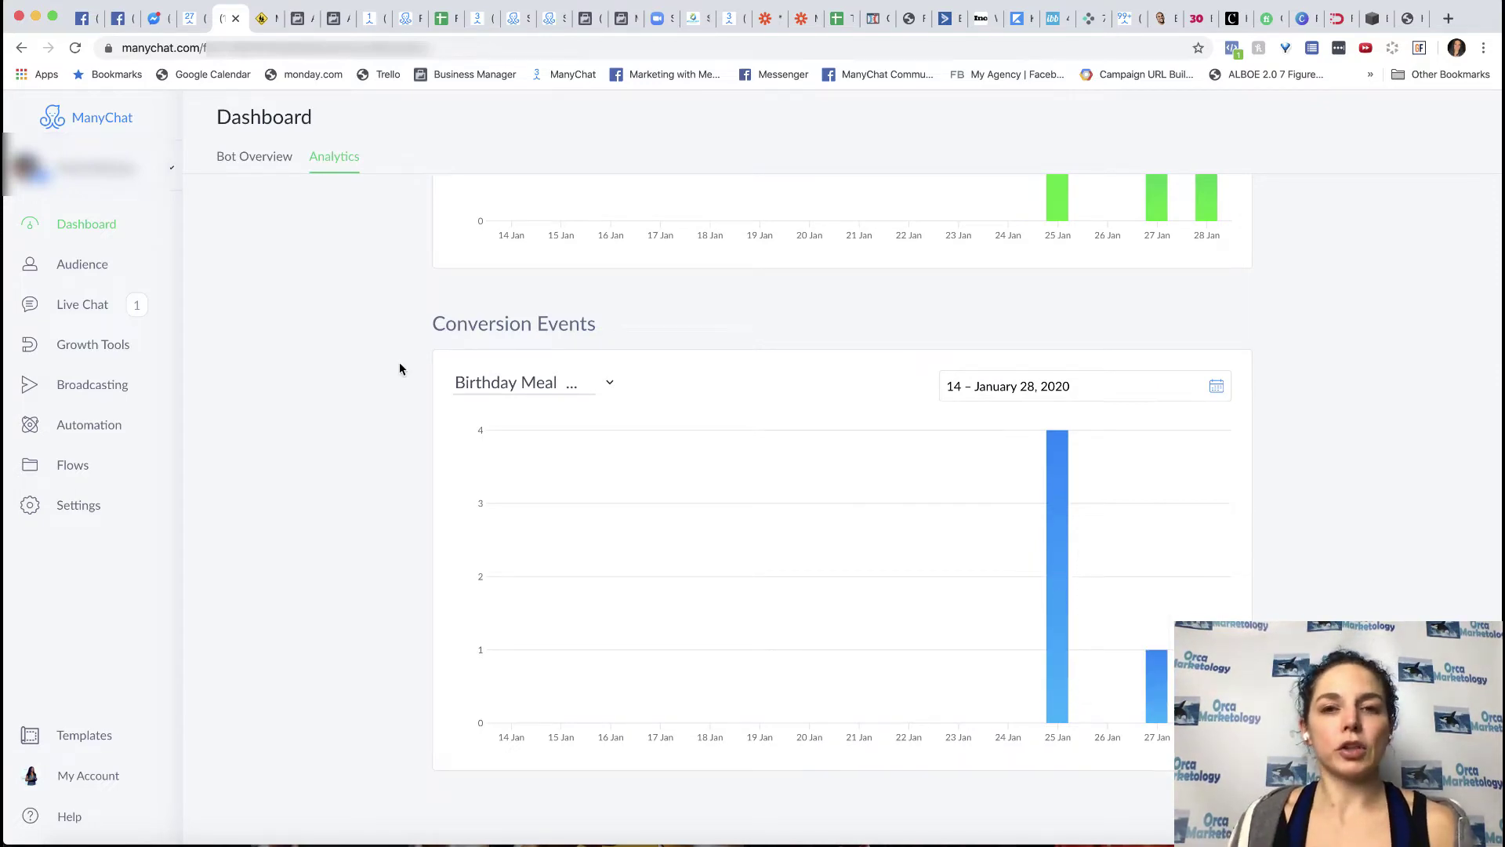
# Open the Message is birthday flow in the editor and select its Action Group #1 step
pyautogui.click(70, 468)
pyautogui.click(490, 363)
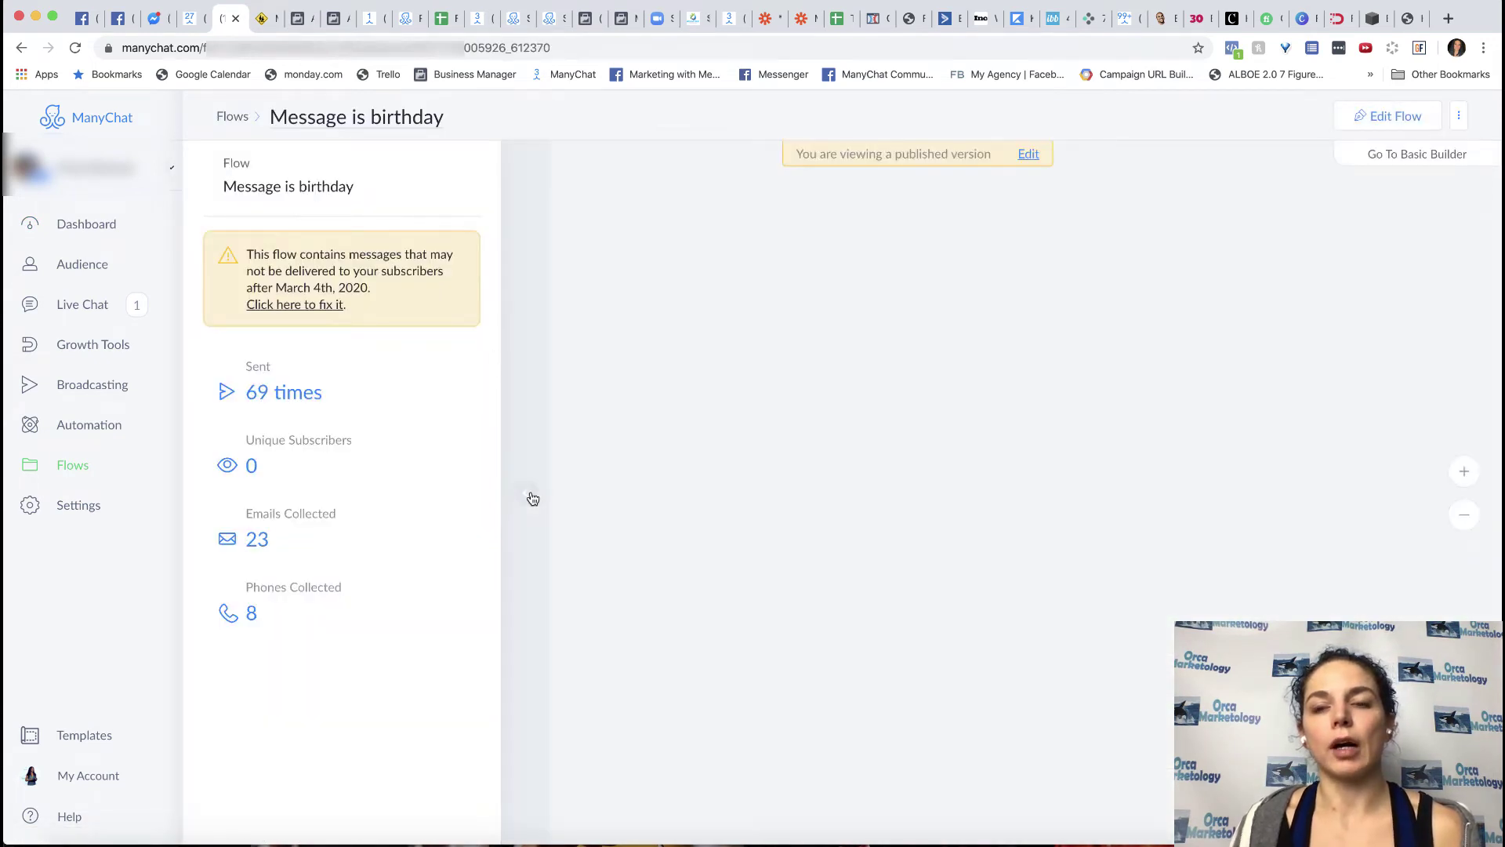
pyautogui.click(527, 496)
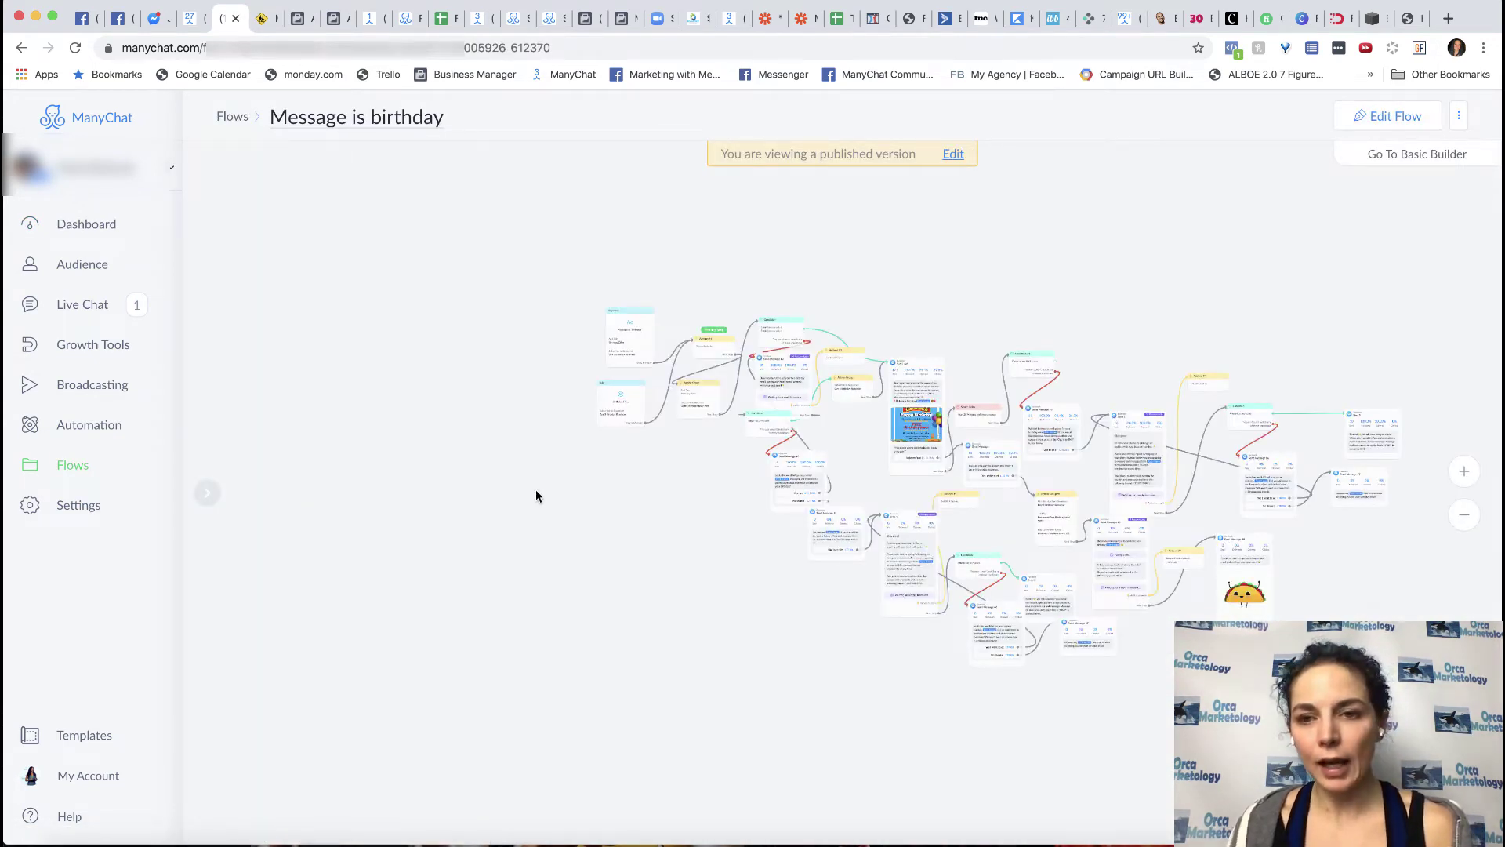
pyautogui.click(953, 152)
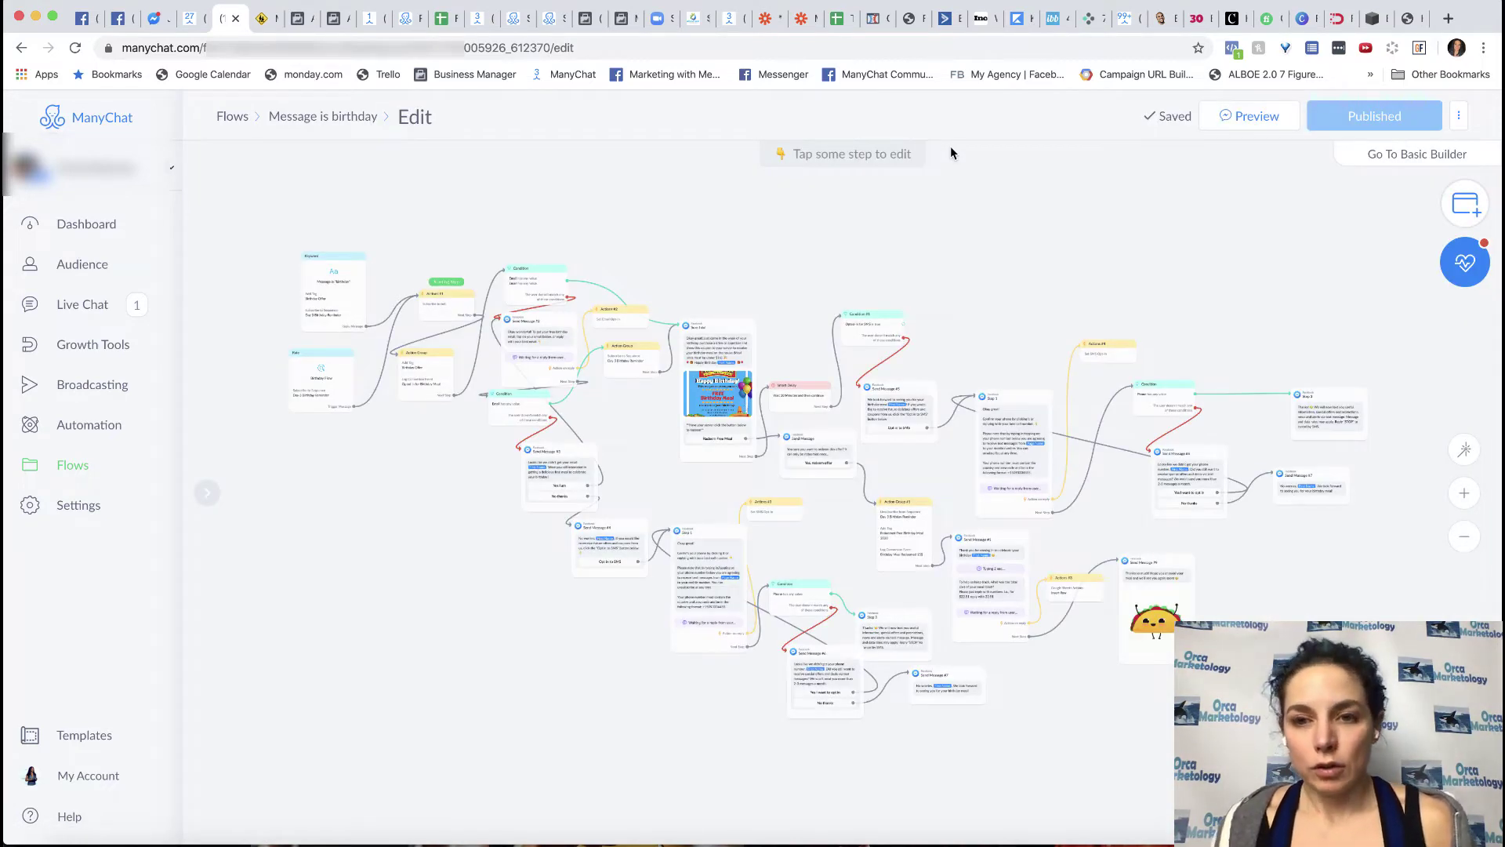
pyautogui.click(1070, 589)
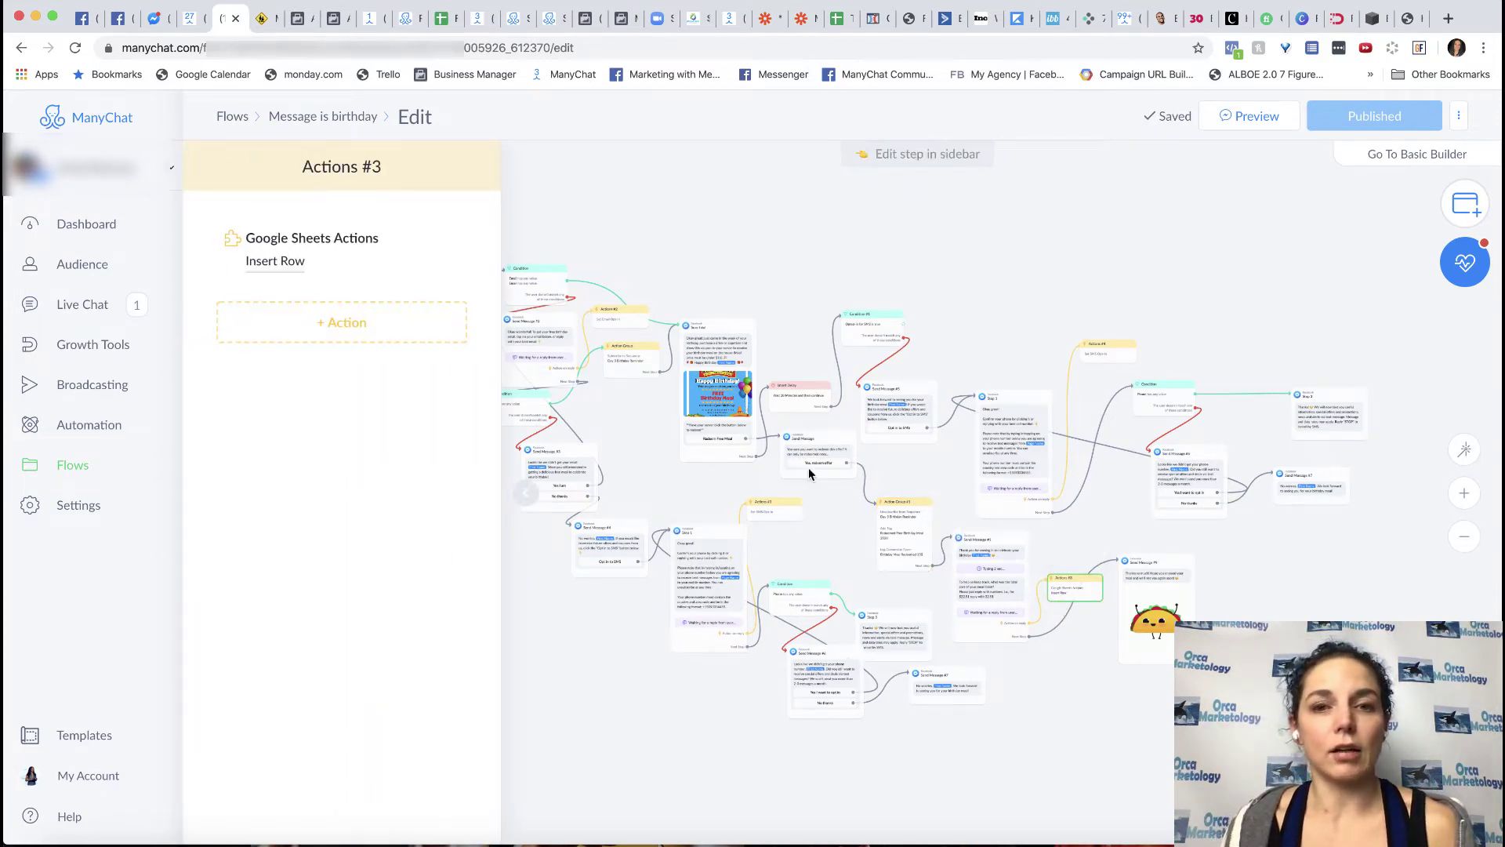
pyautogui.click(906, 548)
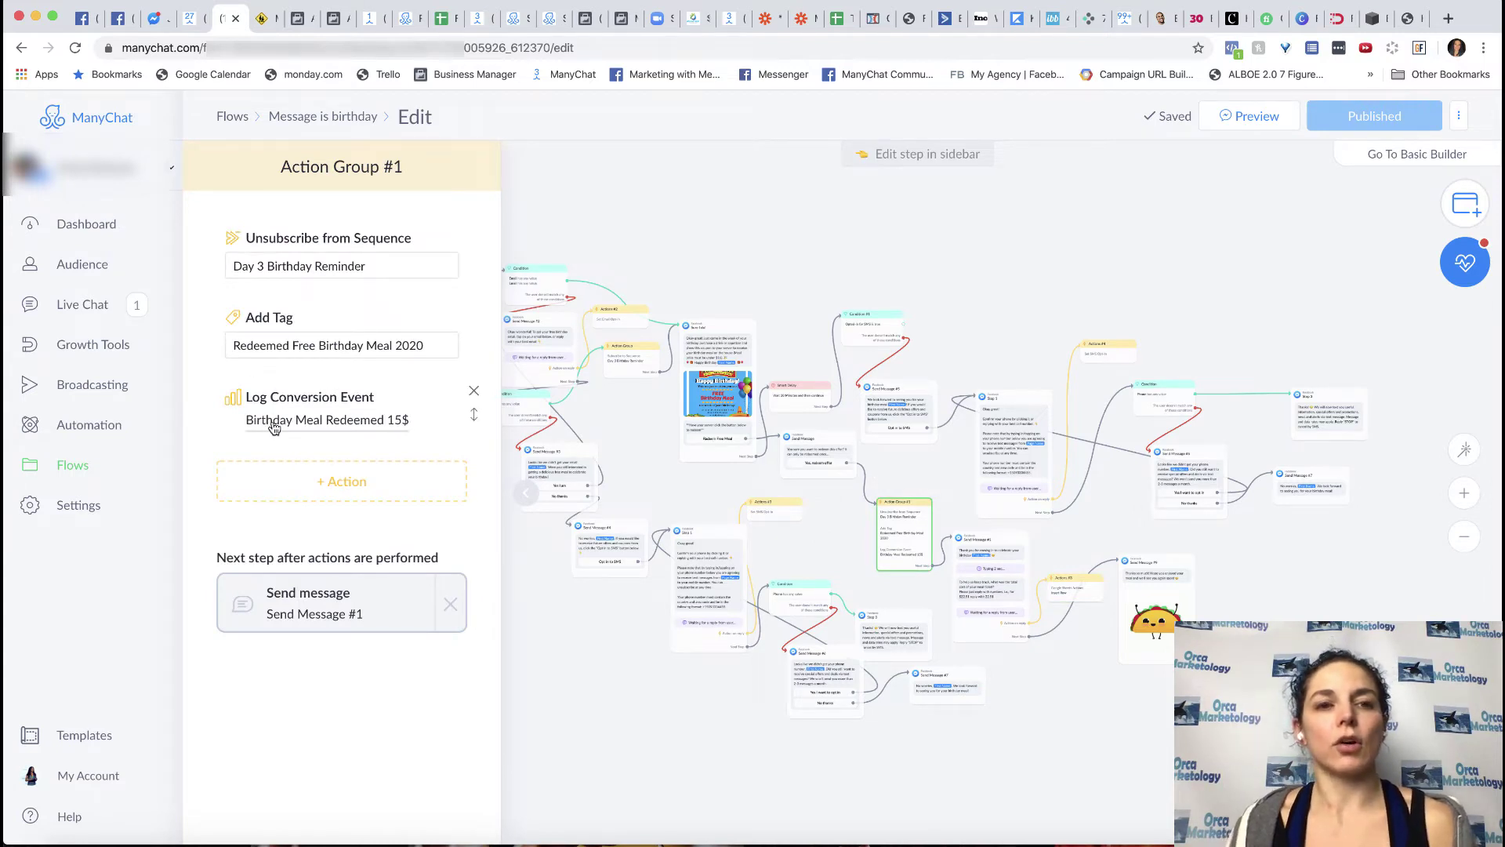
# Add a Birthday Meal Redeemed Log Conversion Event action, then delete this duplicate and confirm
pyautogui.click(313, 496)
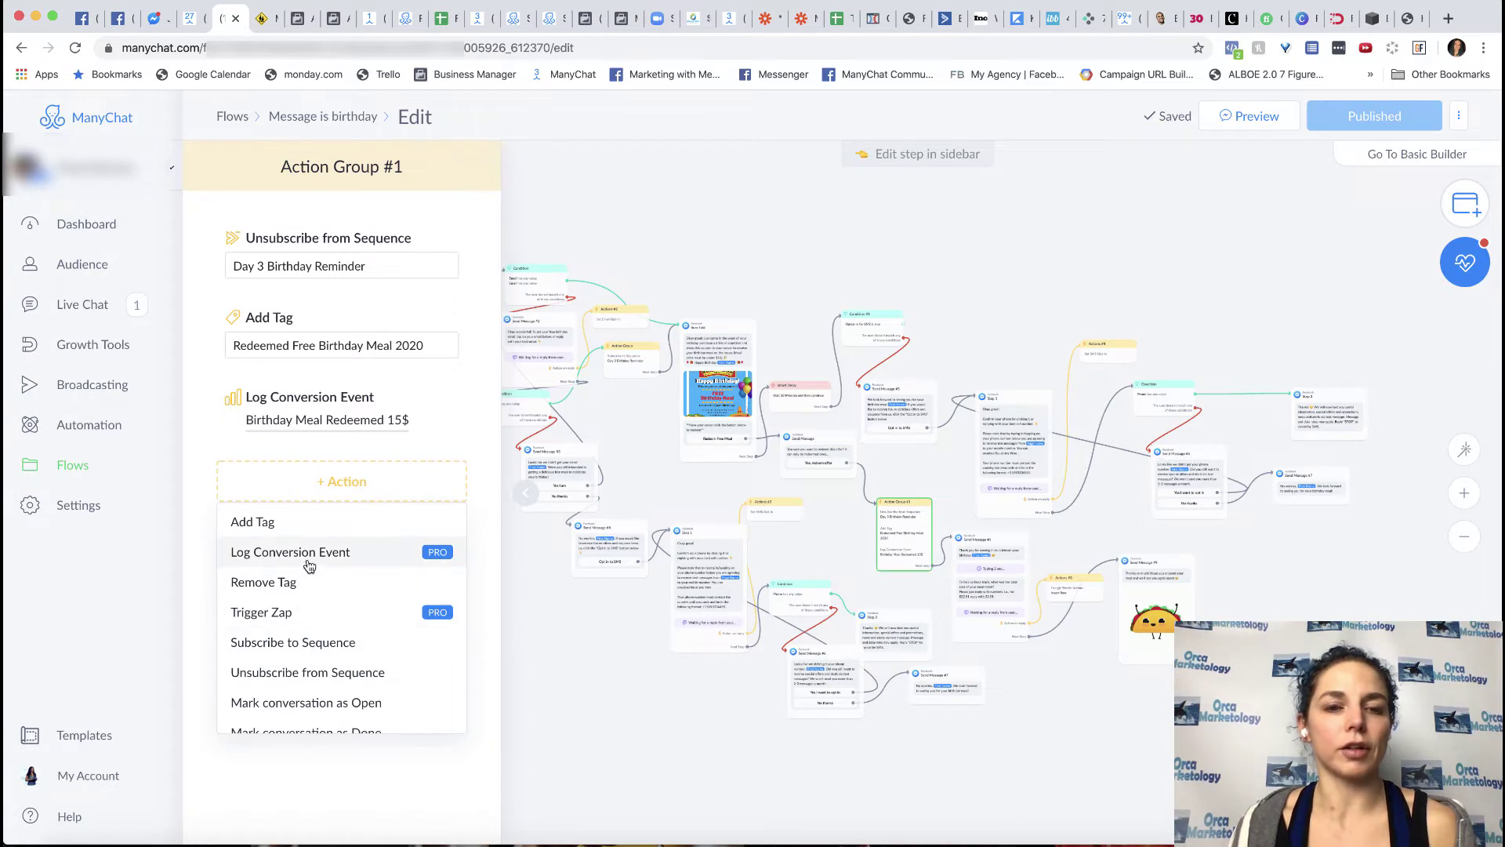
pyautogui.click(310, 566)
pyautogui.click(320, 491)
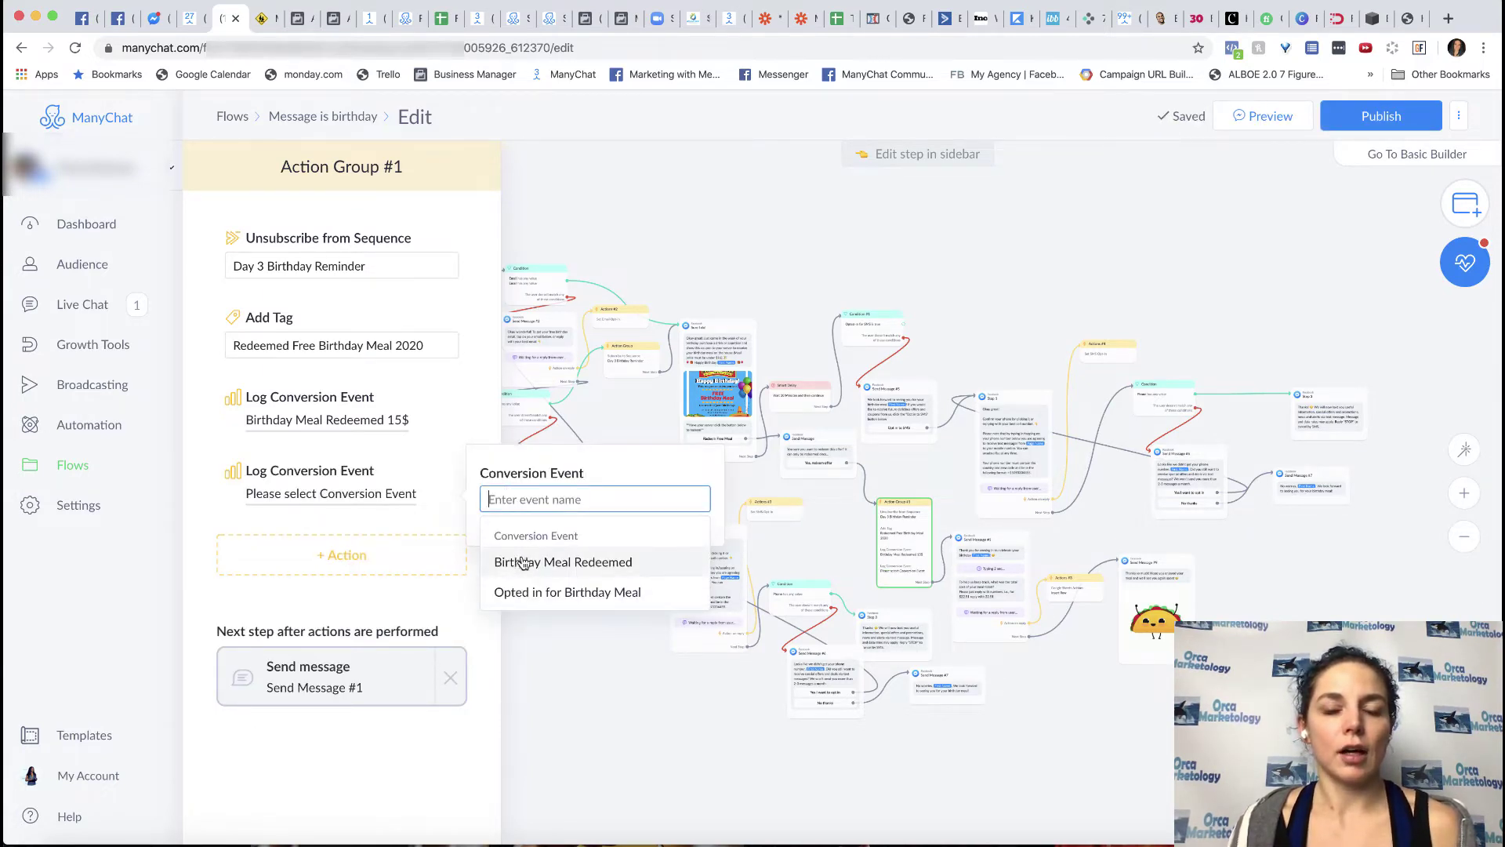
pyautogui.click(519, 562)
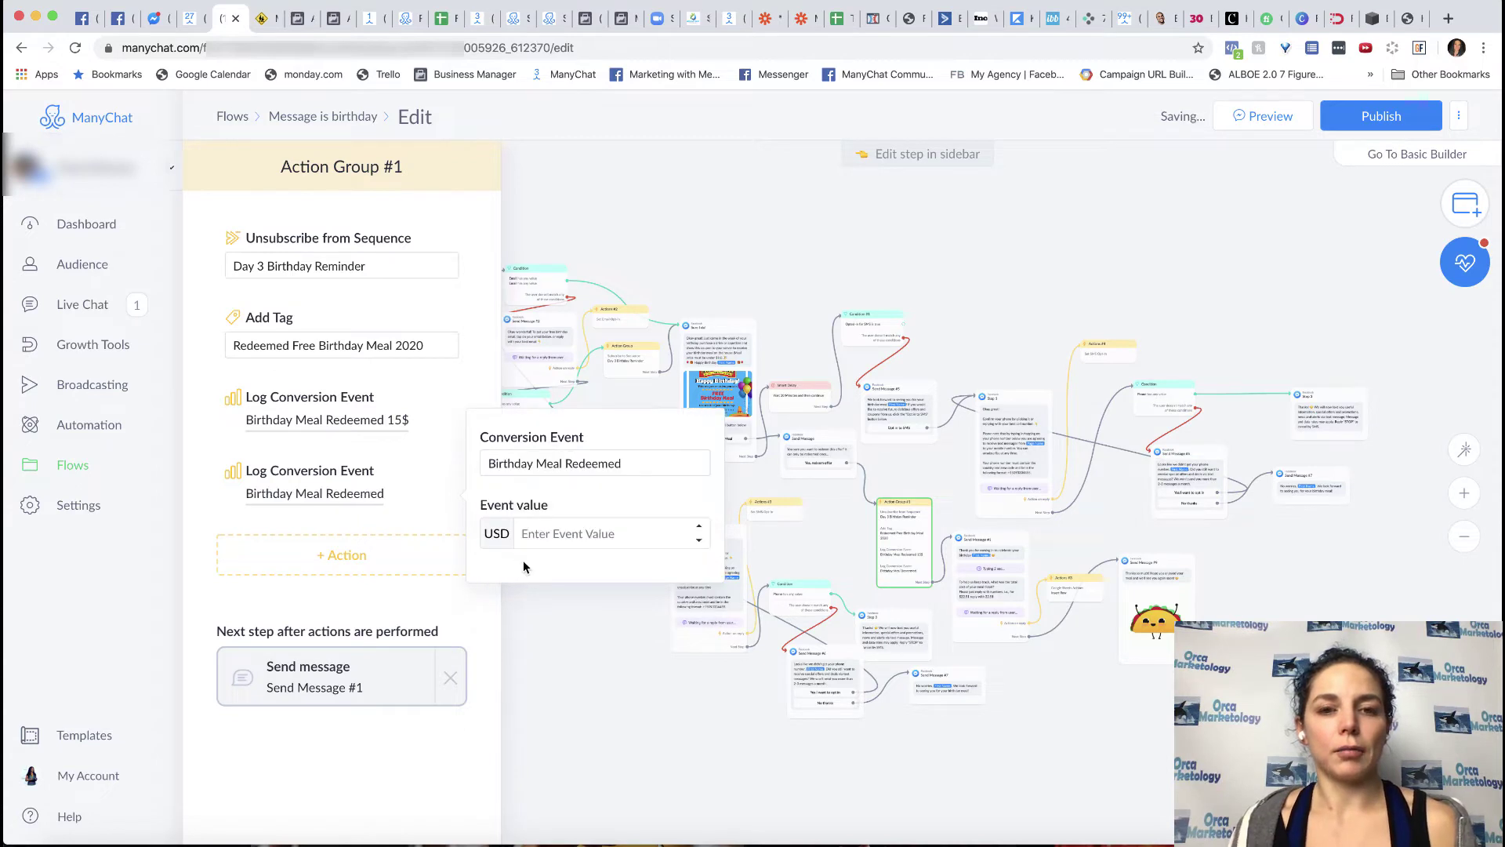
pyautogui.click(591, 532)
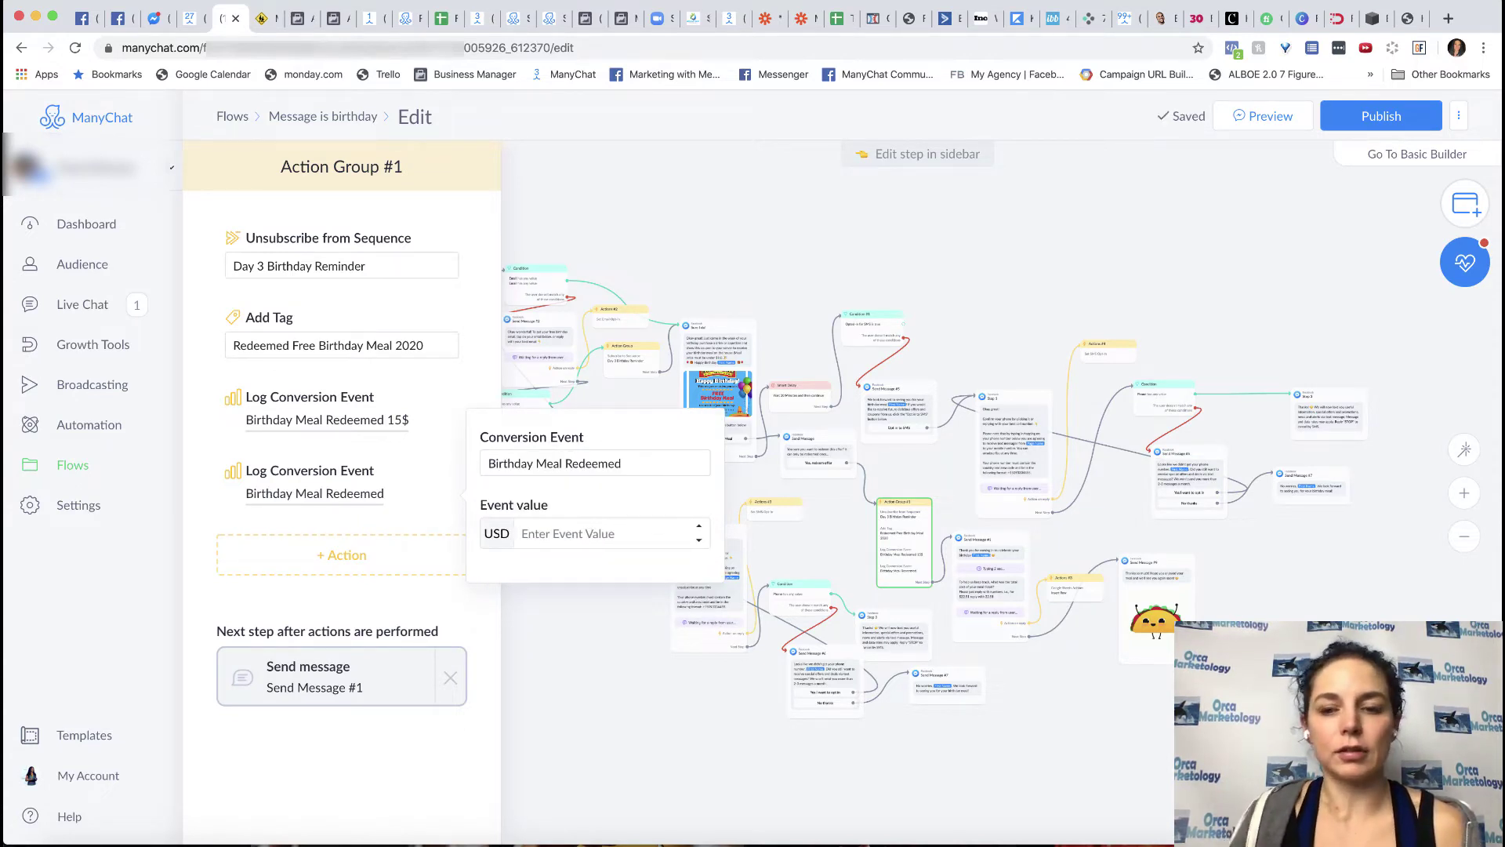
pyautogui.click(395, 481)
pyautogui.click(471, 468)
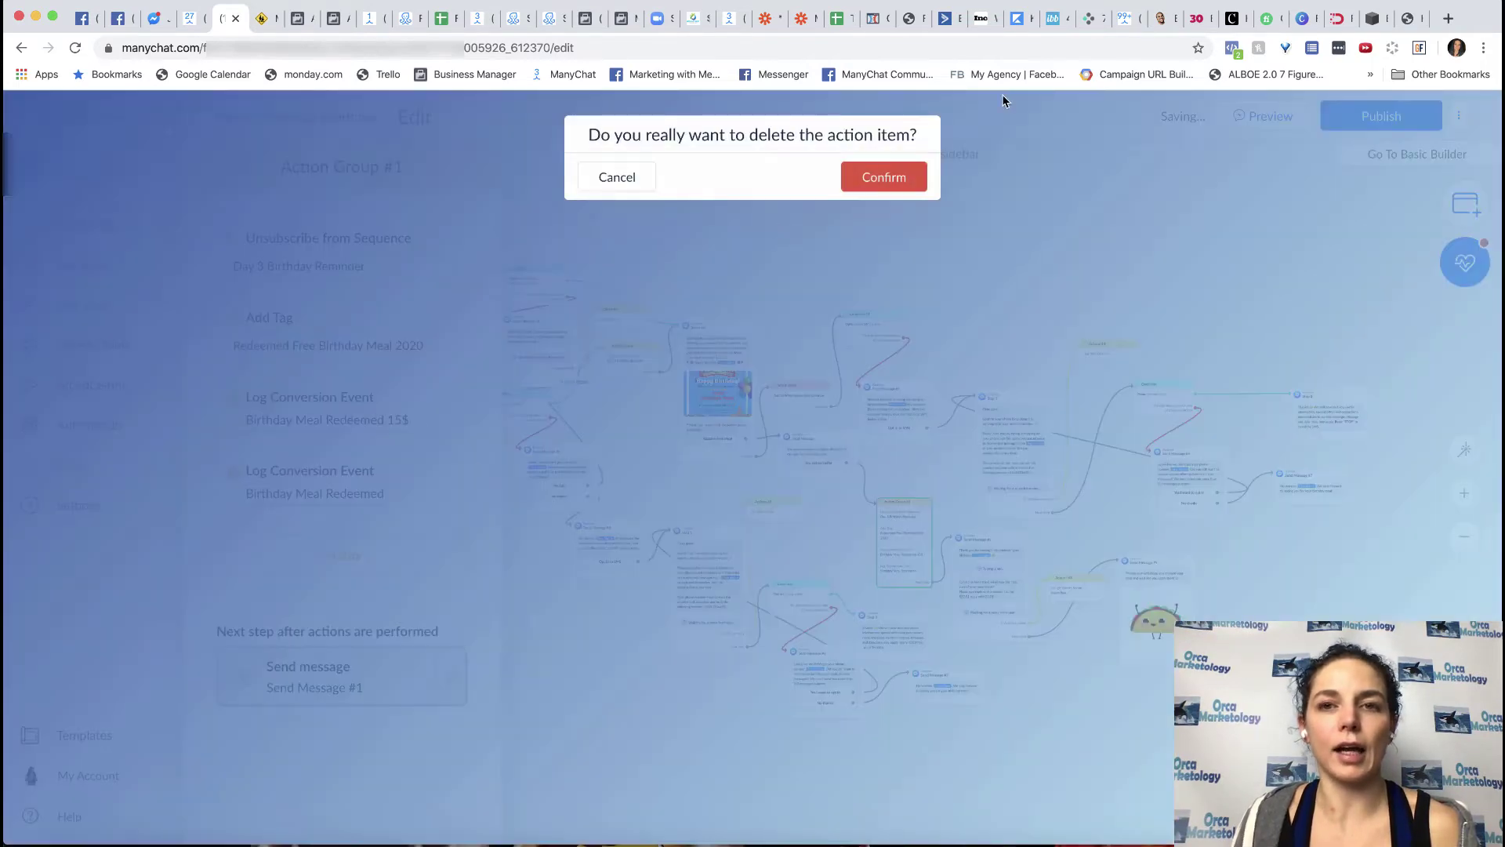
pyautogui.click(878, 185)
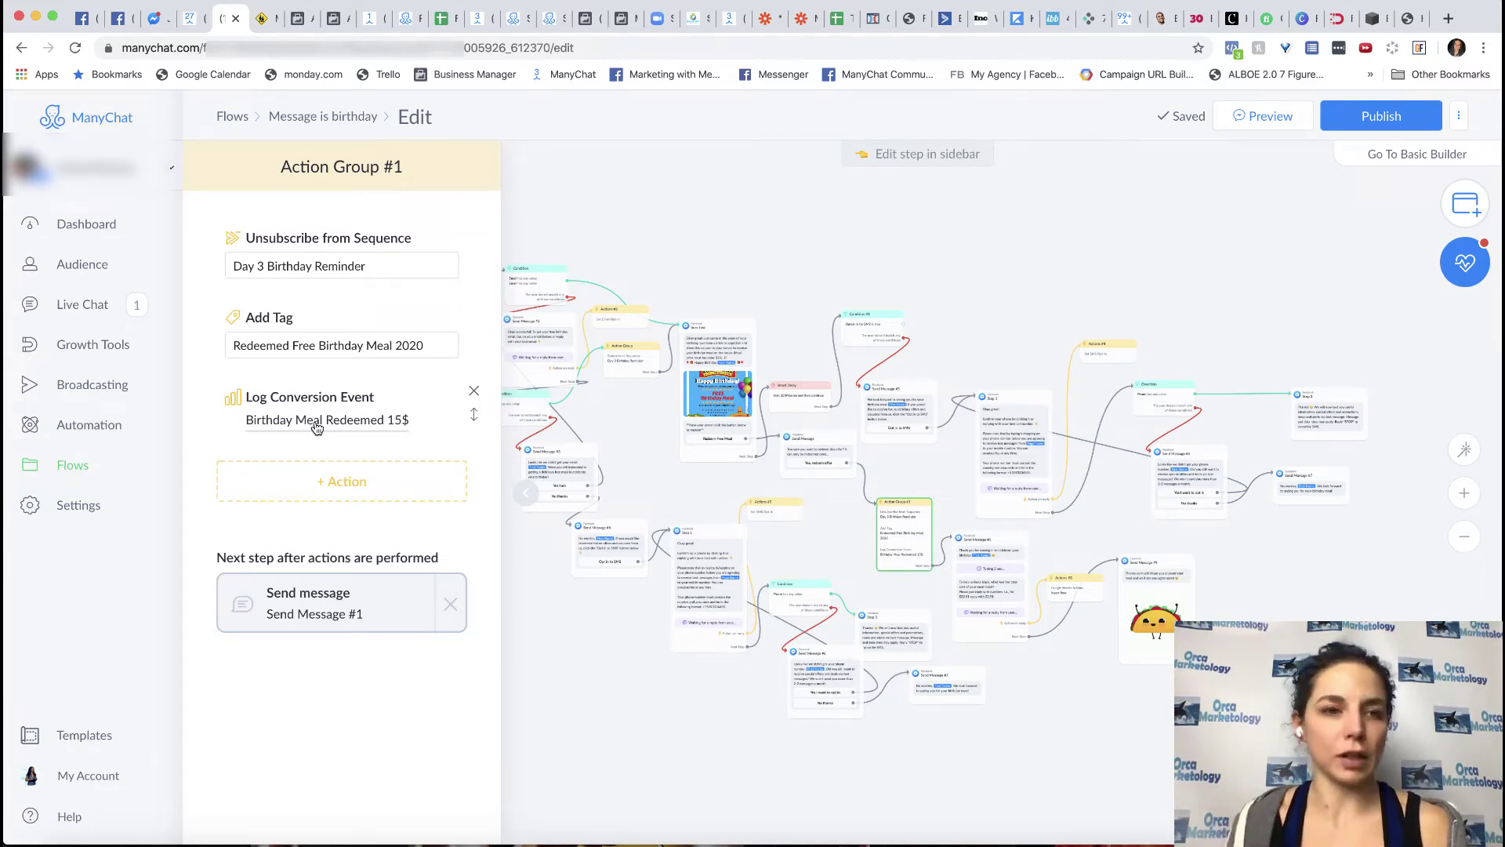
# Return to Bot Settings on the General tab with greeting text and time zone
pyautogui.click(86, 509)
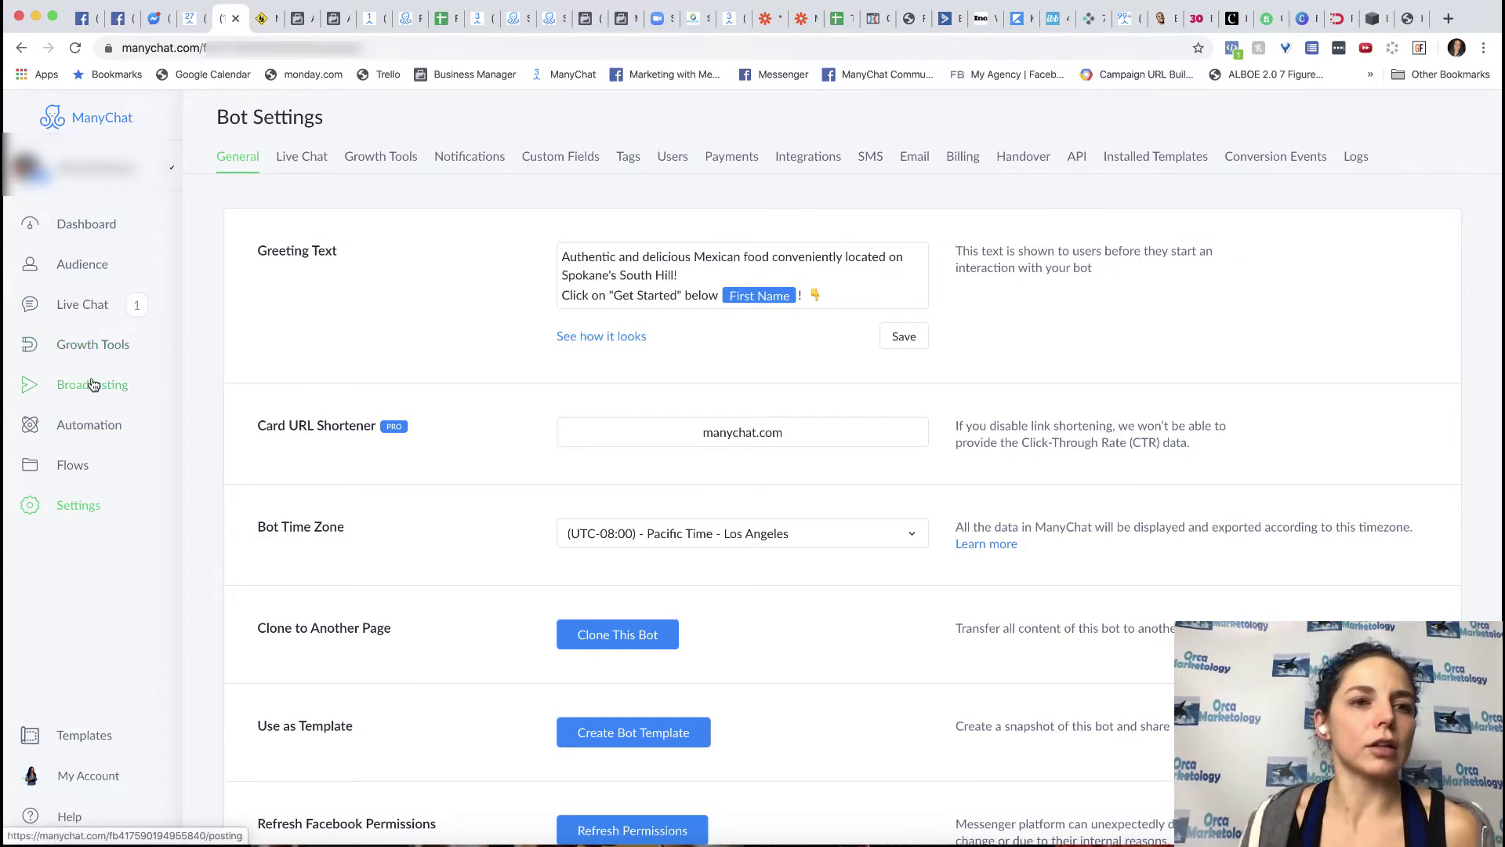
# Open Automation > Pixel to show the ManyChat Pixel tracking script snippet
pyautogui.click(89, 425)
pyautogui.click(70, 666)
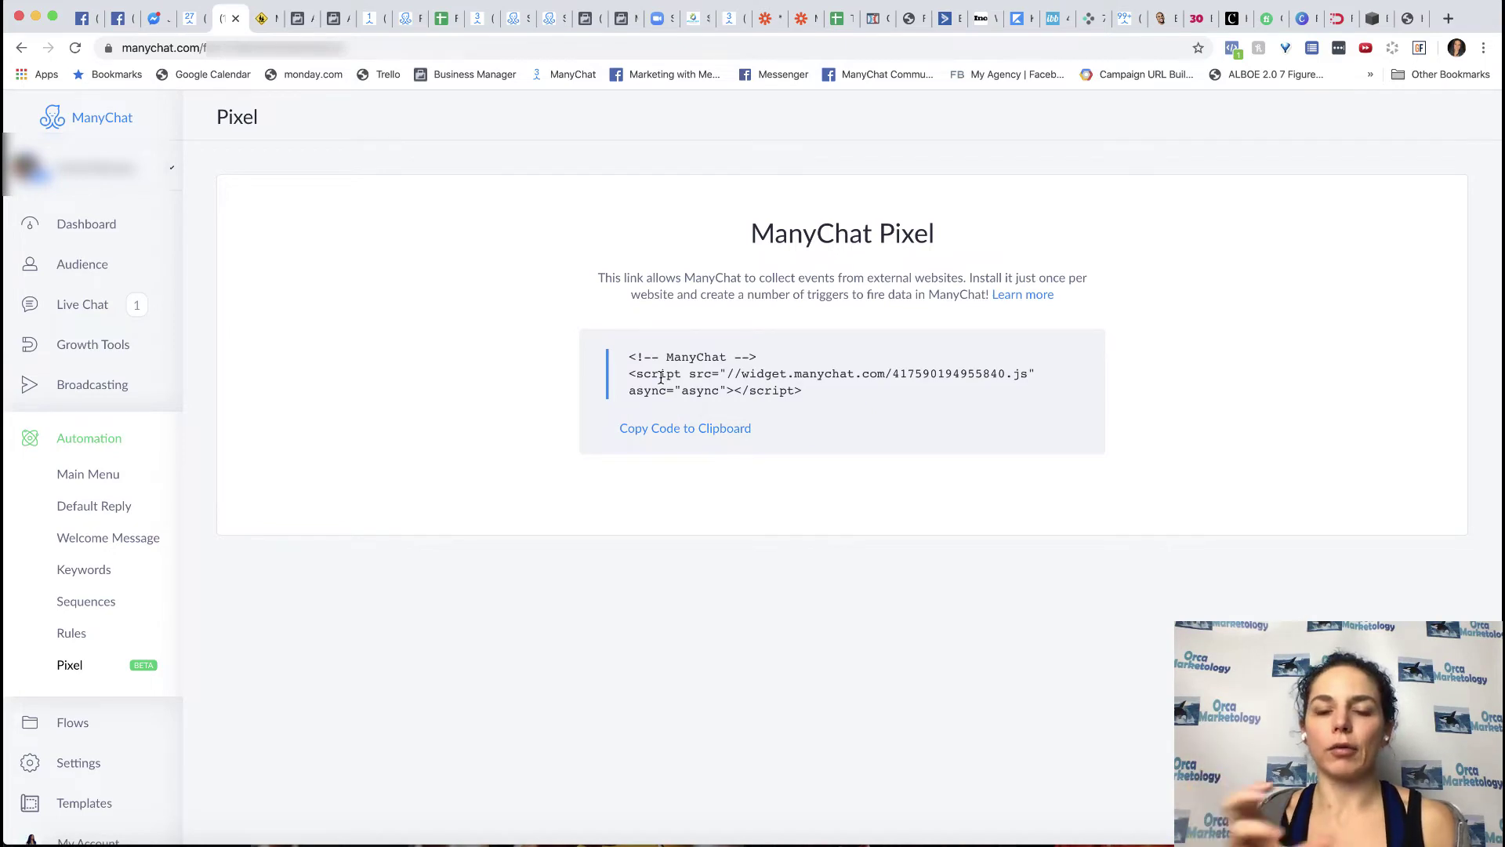
pyautogui.click(263, 18)
pyautogui.click(219, 19)
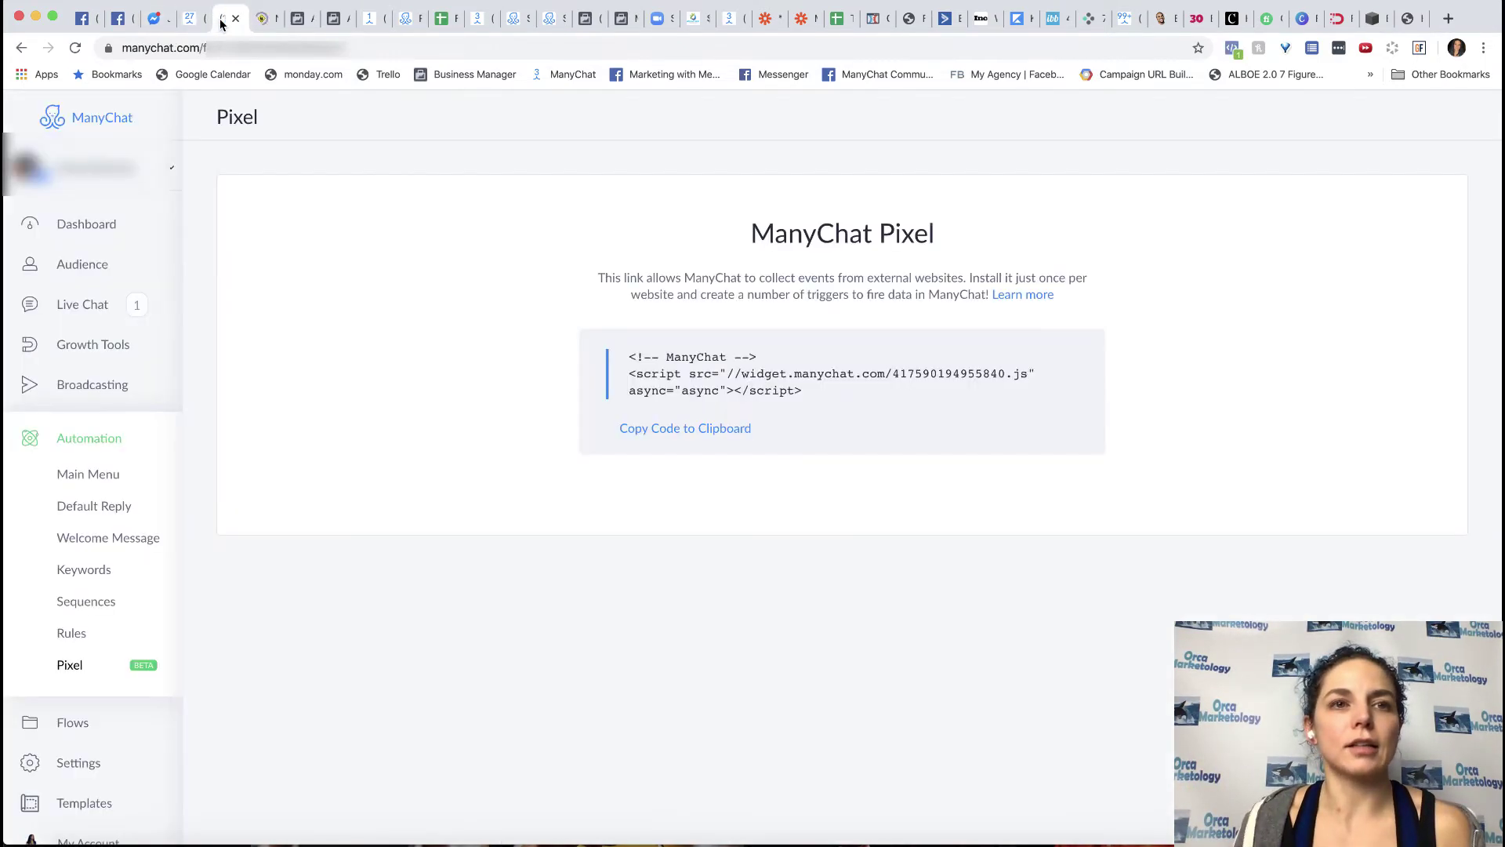
# Scroll the Notion MC Pixel guide to its page-load, click and several-events logging examples
pyautogui.click(263, 18)
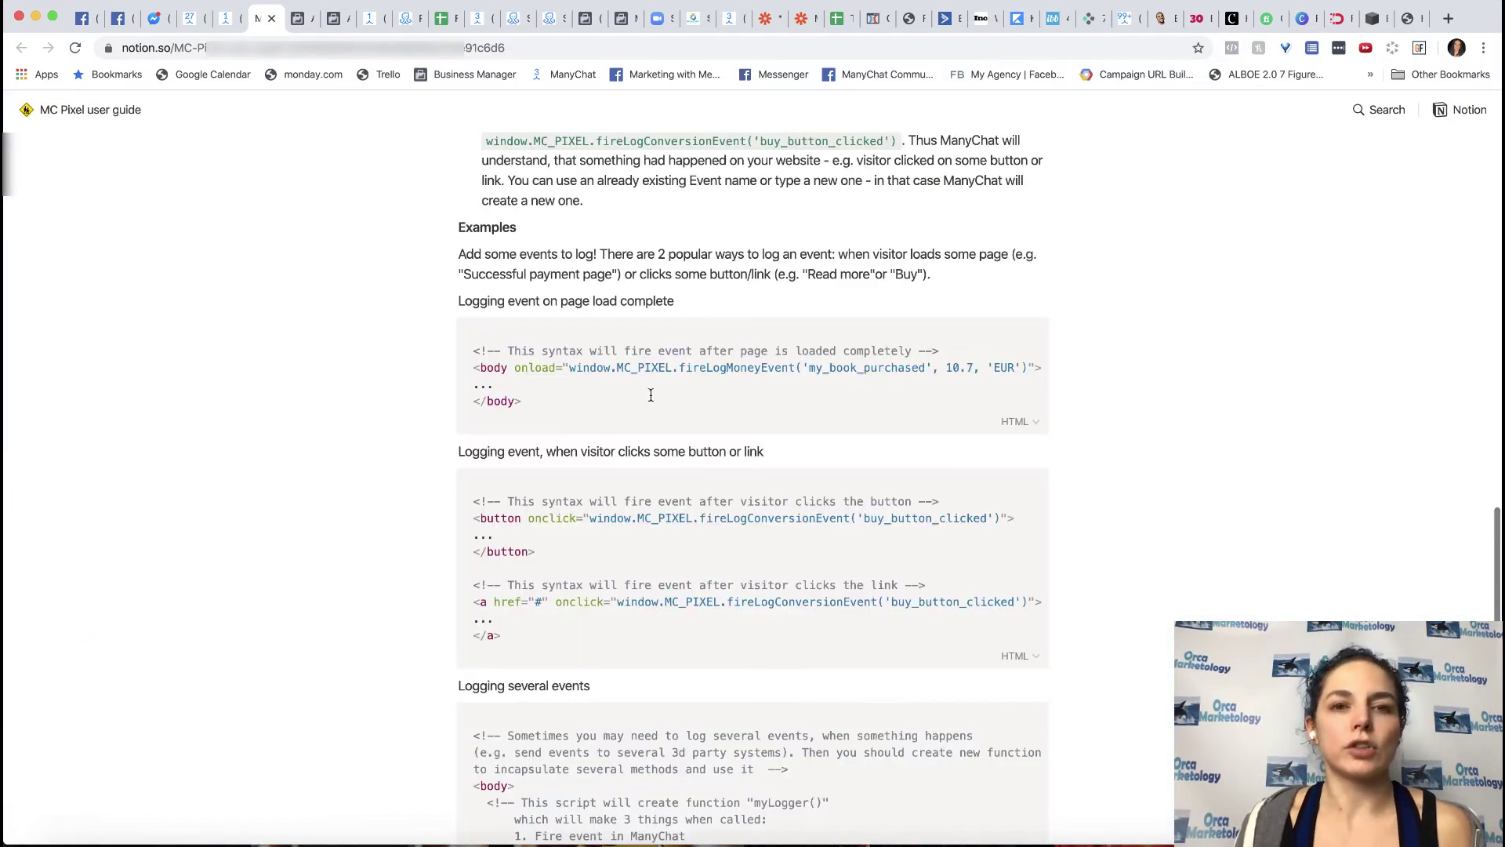
pyautogui.scroll(3, 693, 430)
pyautogui.scroll(12, 725, 524)
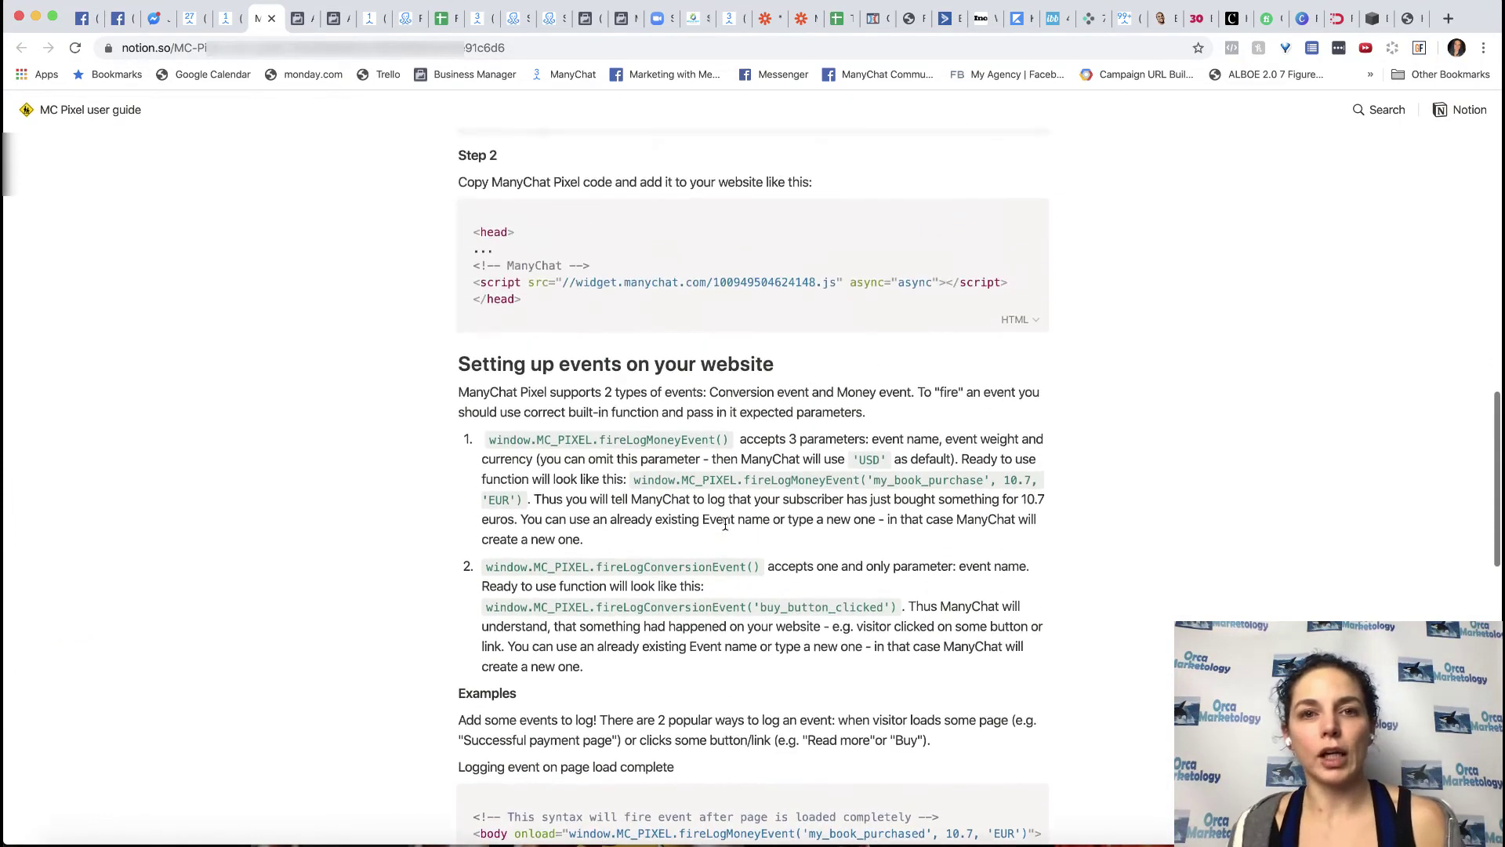
pyautogui.scroll(5, 706, 596)
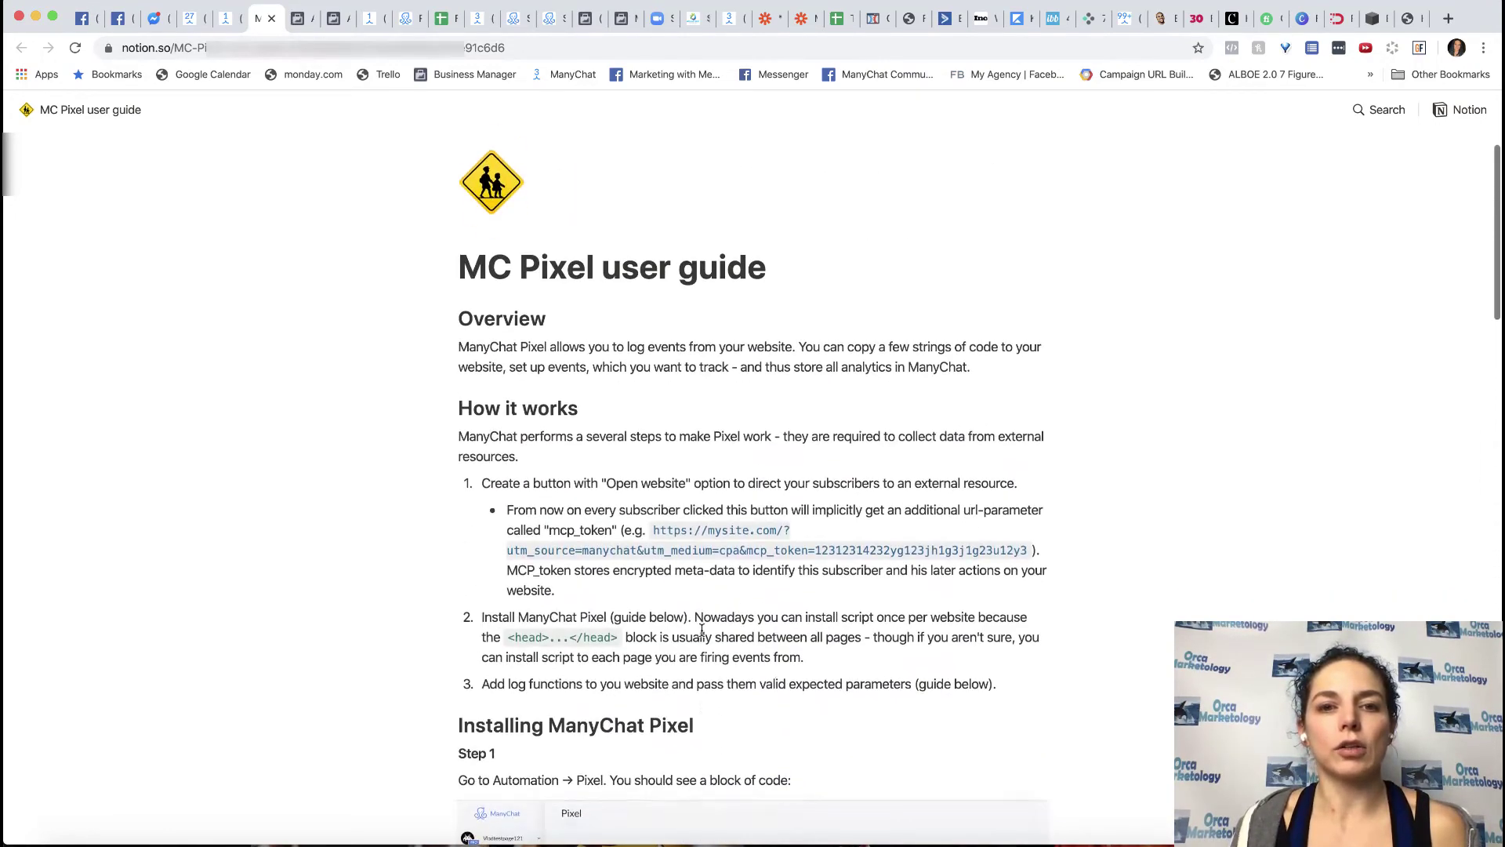
pyautogui.scroll(-2, 702, 629)
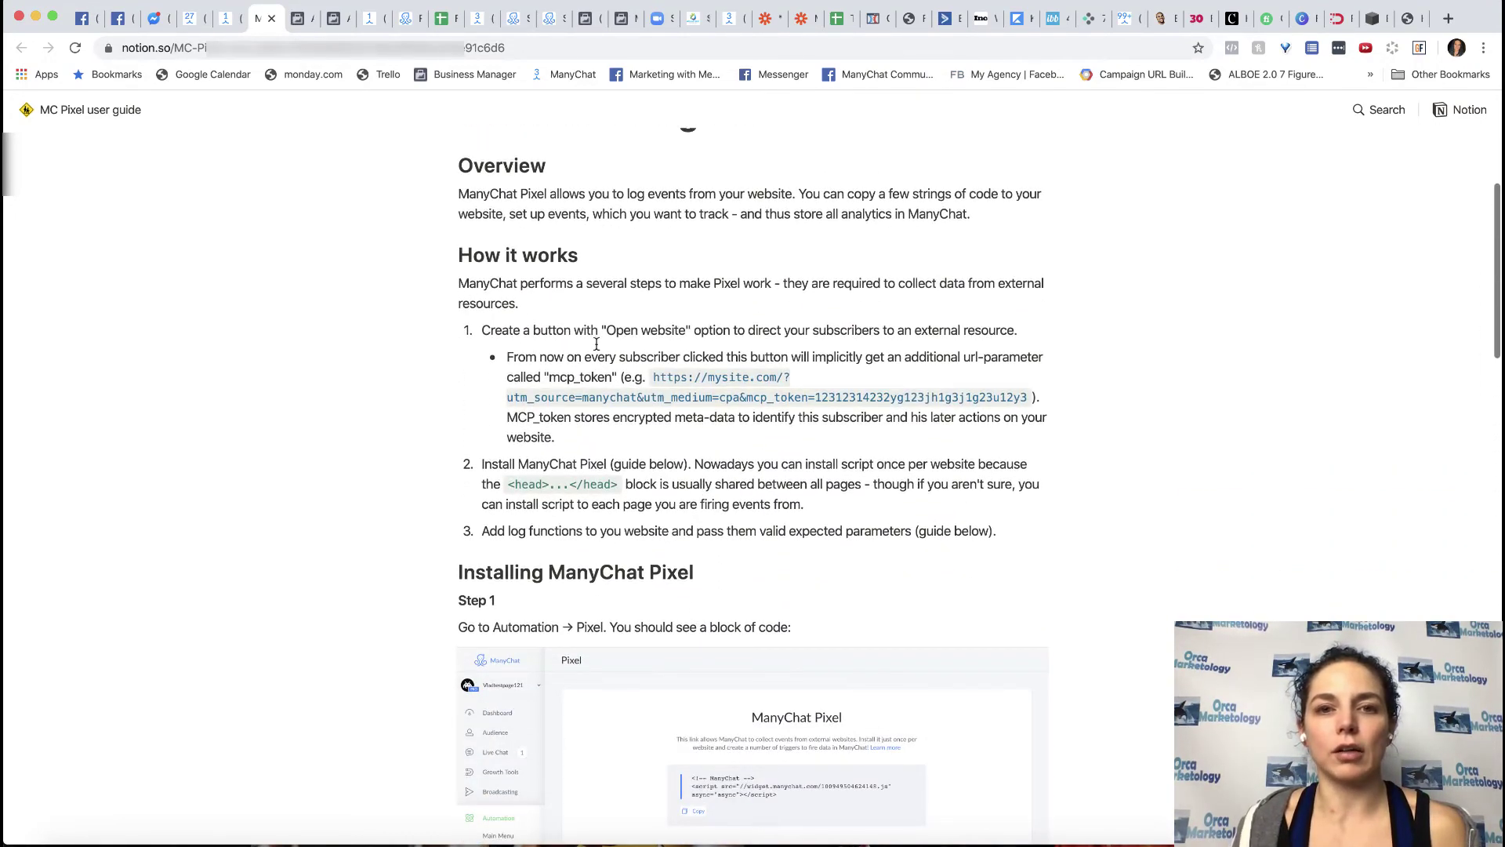
pyautogui.scroll(-5, 762, 593)
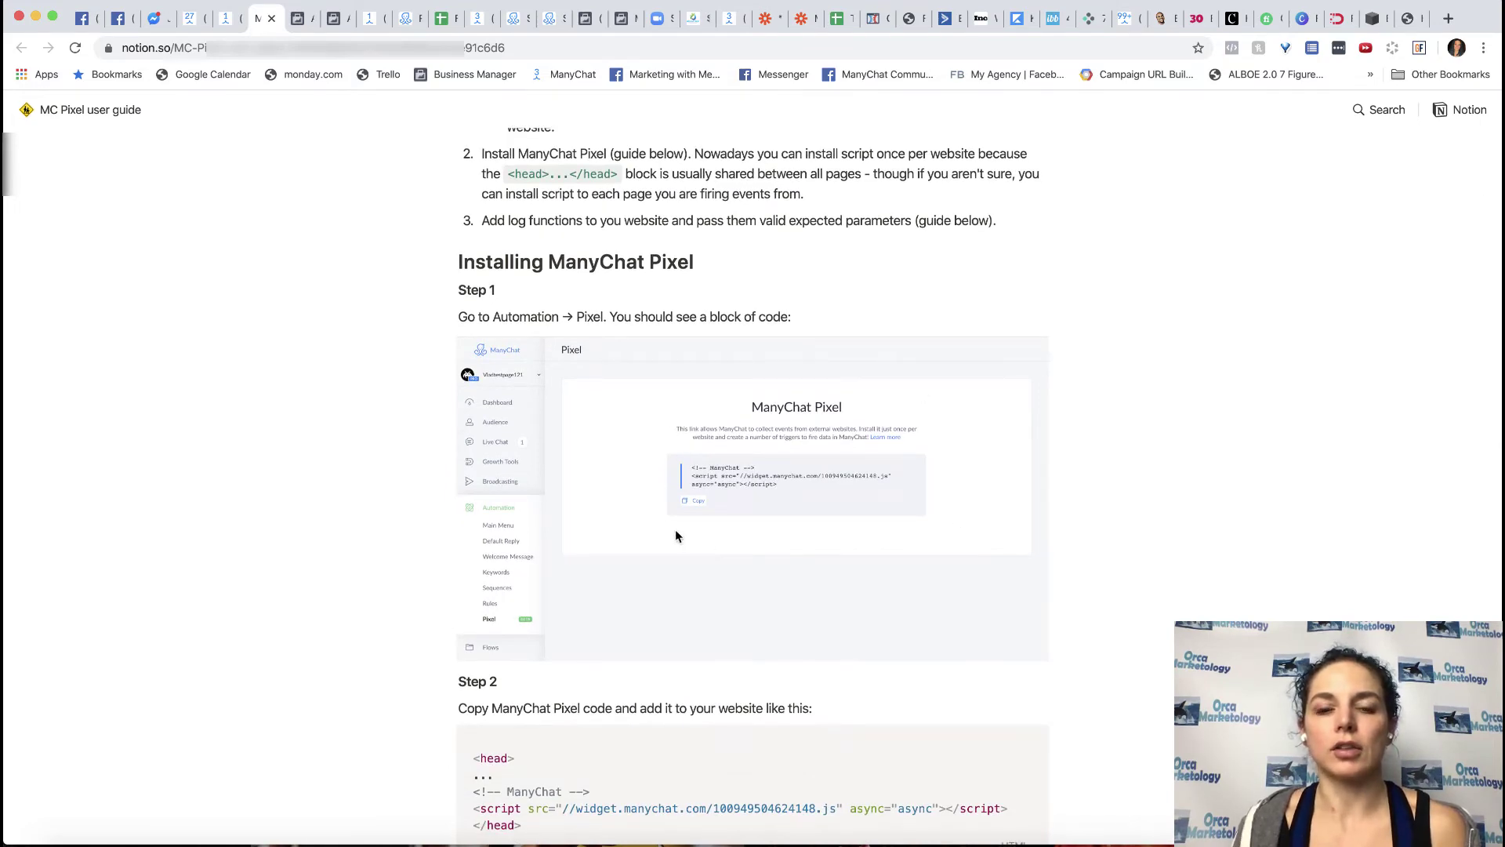
pyautogui.scroll(-5, 705, 541)
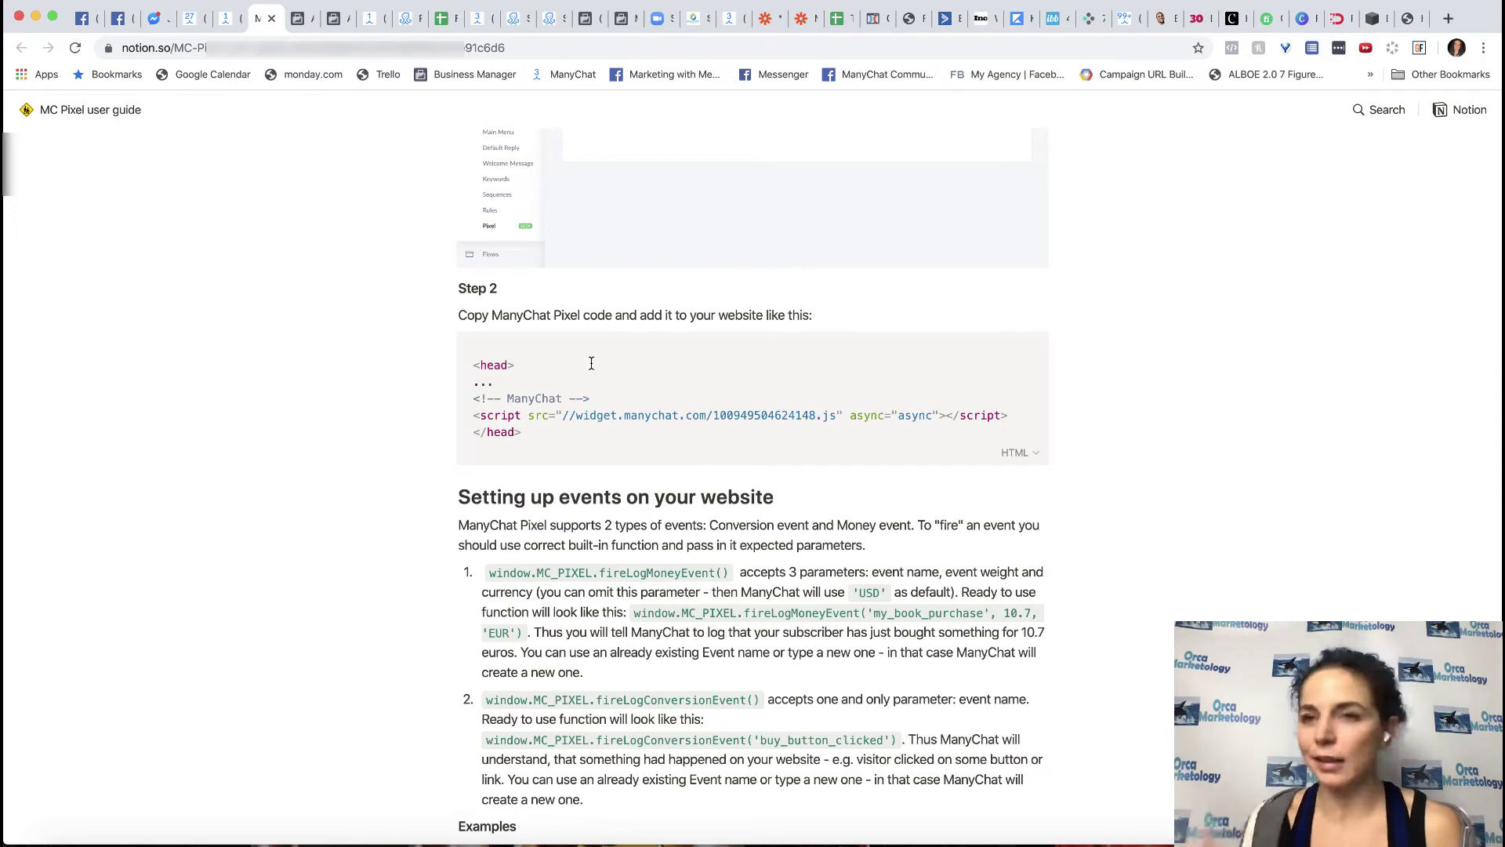
pyautogui.scroll(-4, 591, 363)
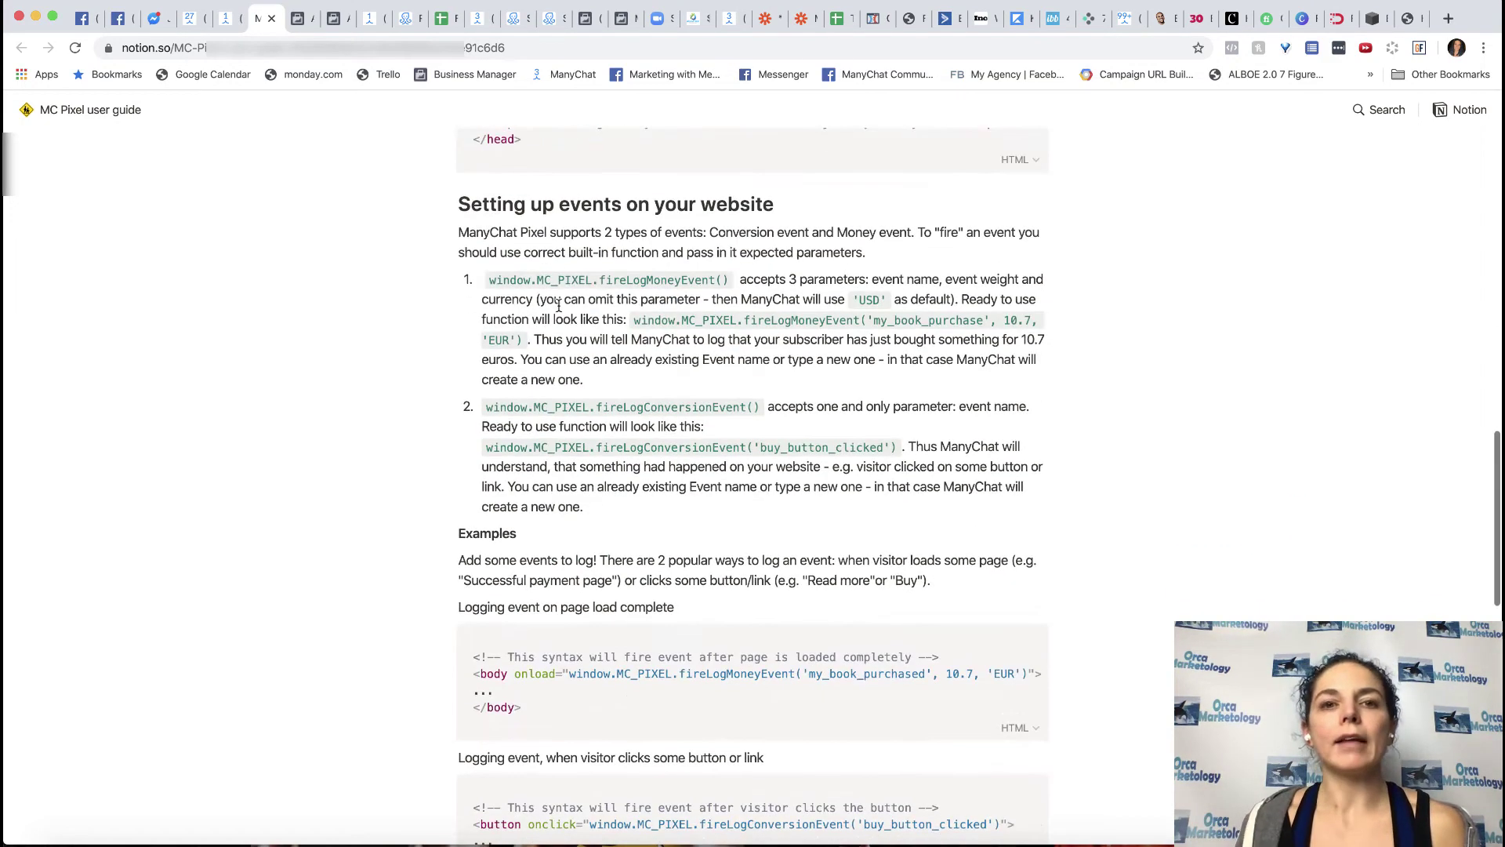
pyautogui.scroll(-3, 586, 619)
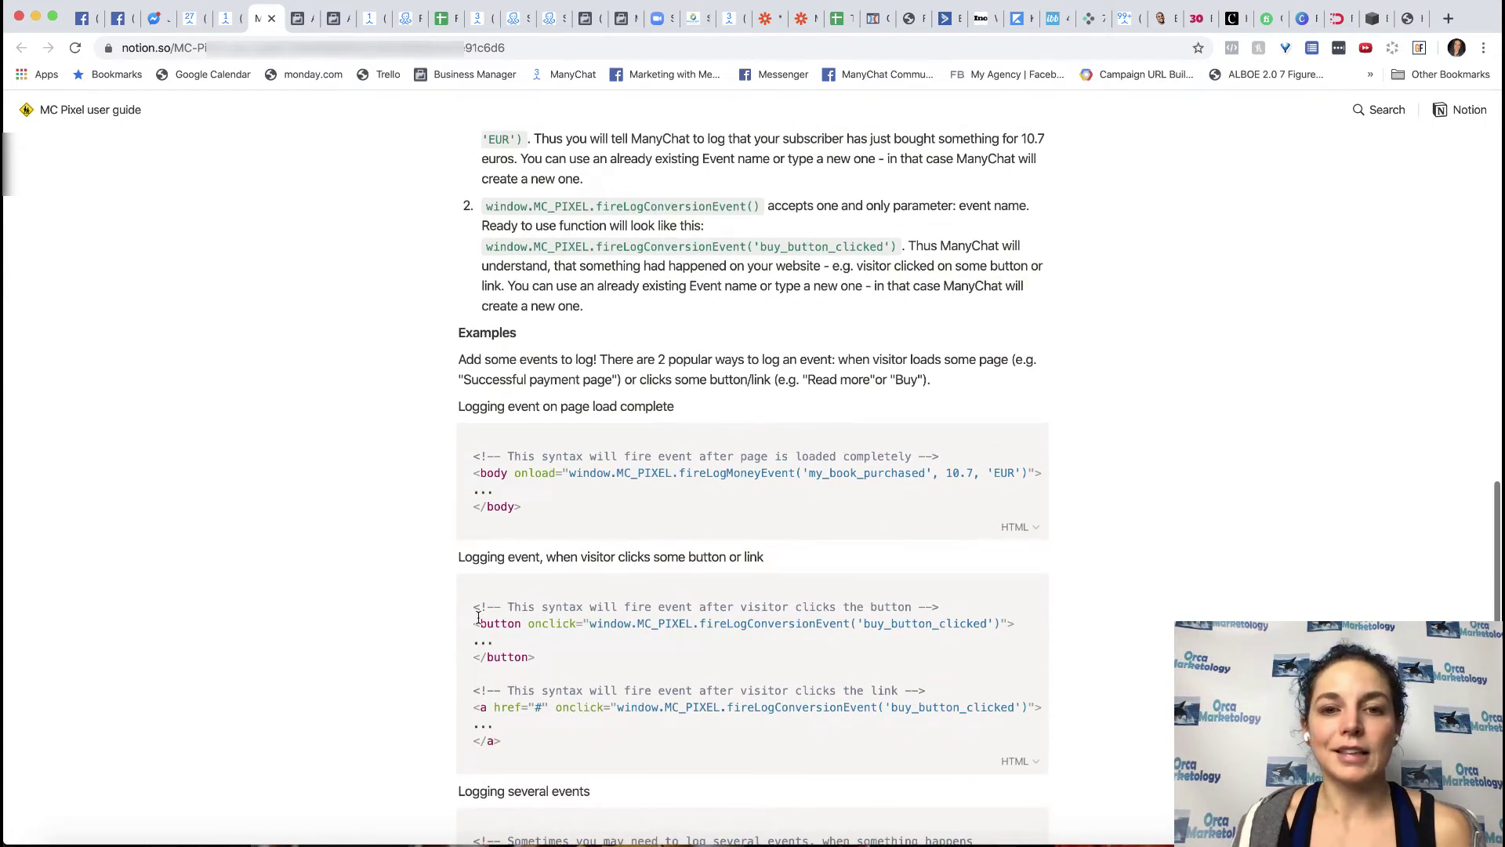
pyautogui.scroll(-5, 598, 676)
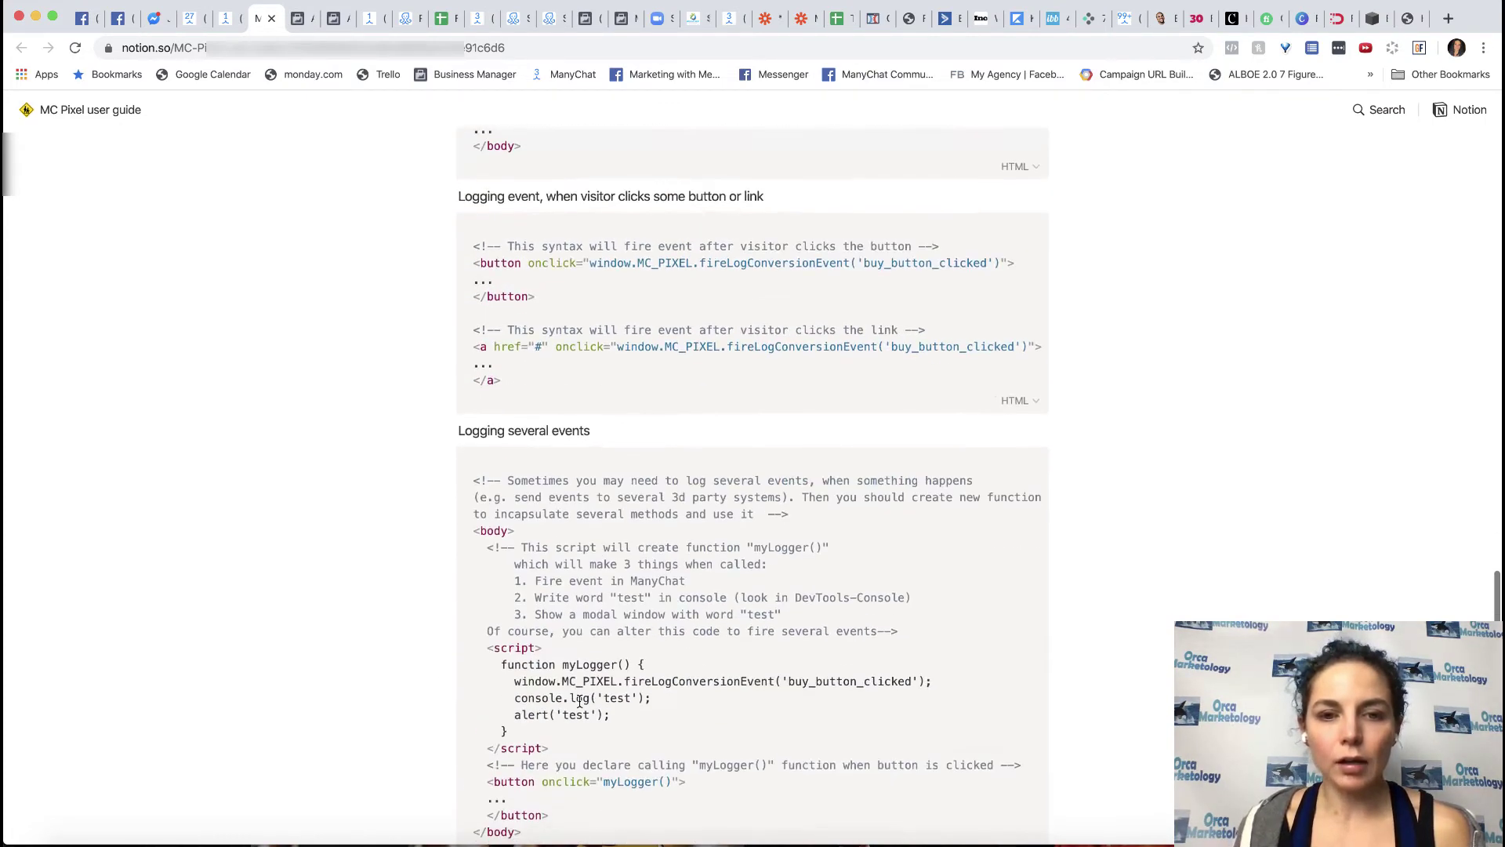
pyautogui.scroll(2, 579, 700)
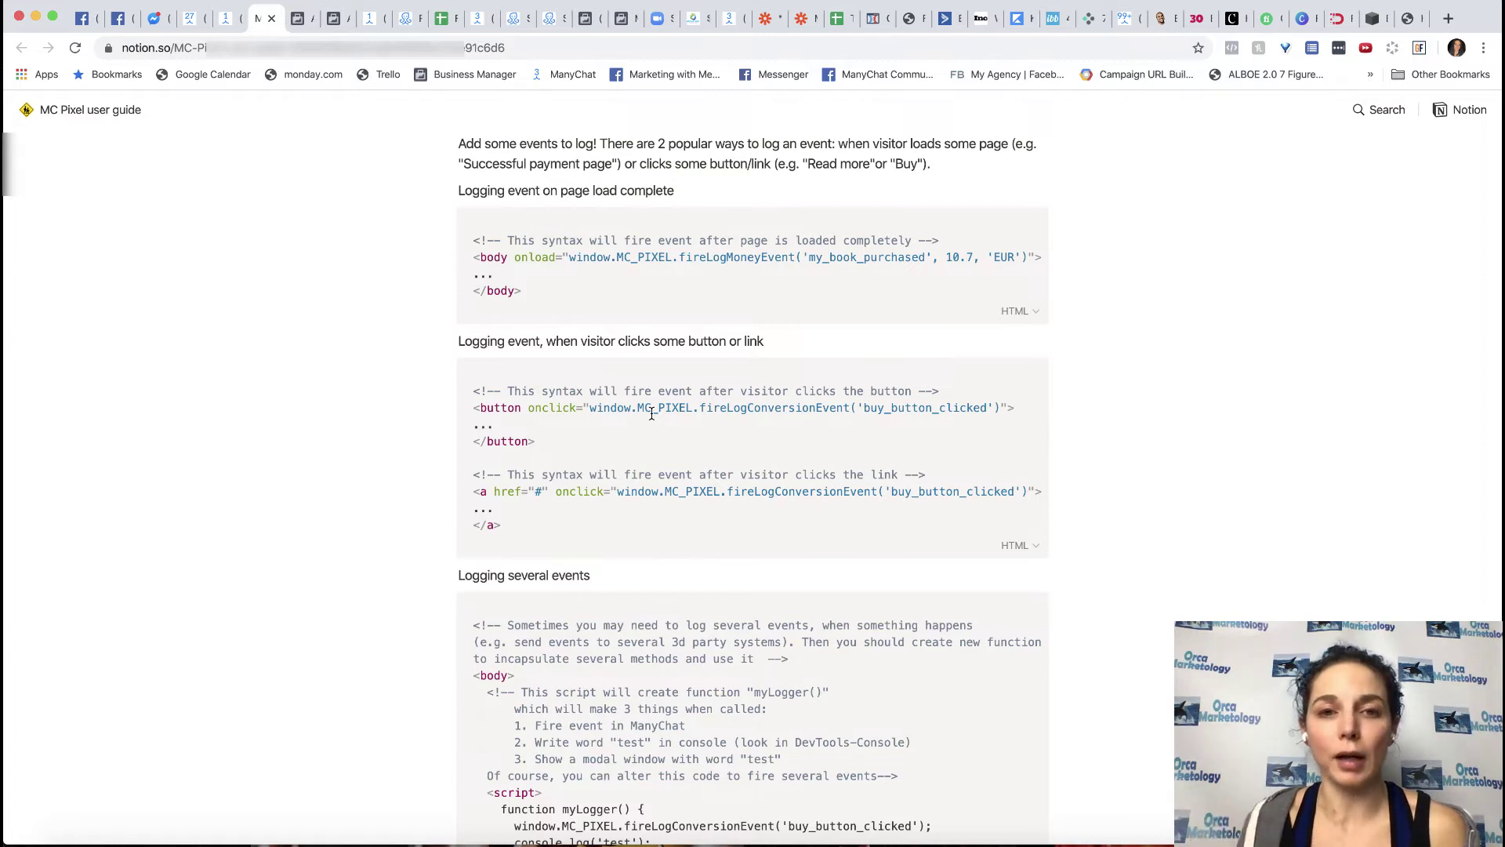
# Select the button-click code, then the body onload code, then just my_book_purchased
pyautogui.moveTo(471, 409); pyautogui.dragTo(612, 435)
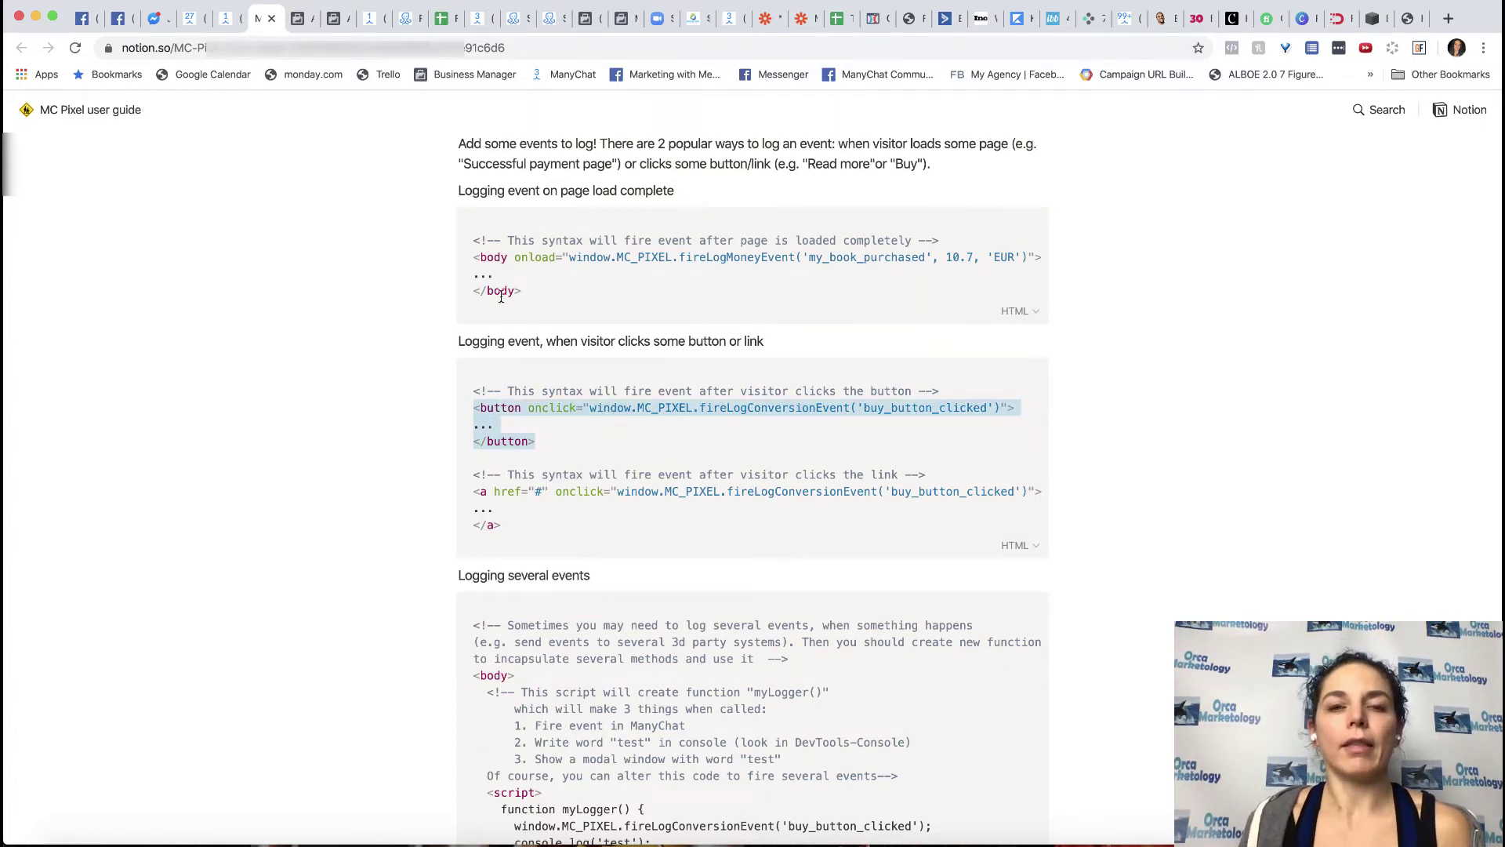
pyautogui.scroll(2, 501, 298)
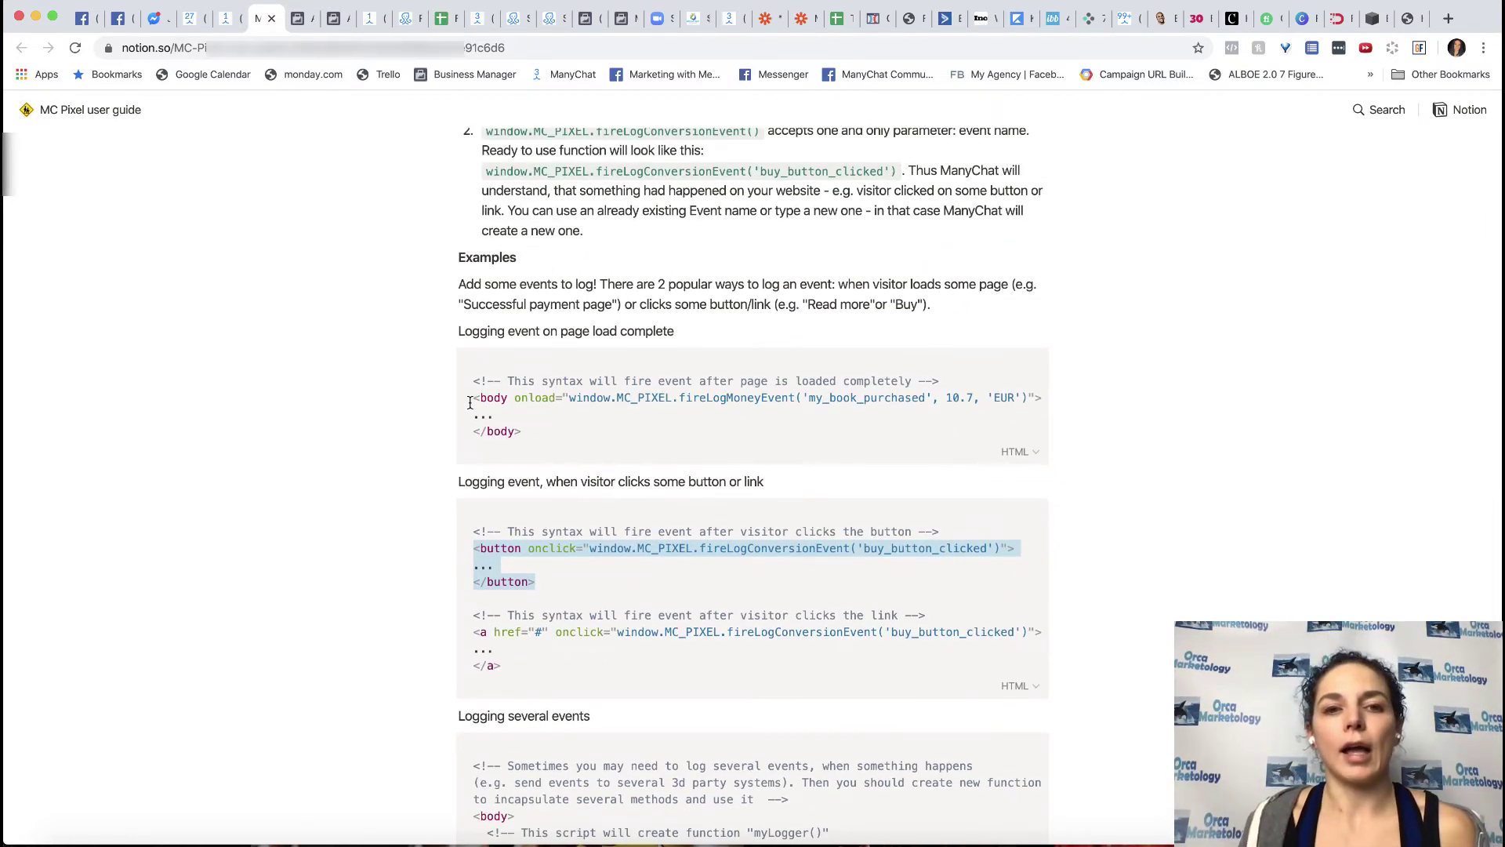
pyautogui.moveTo(474, 397); pyautogui.dragTo(517, 432)
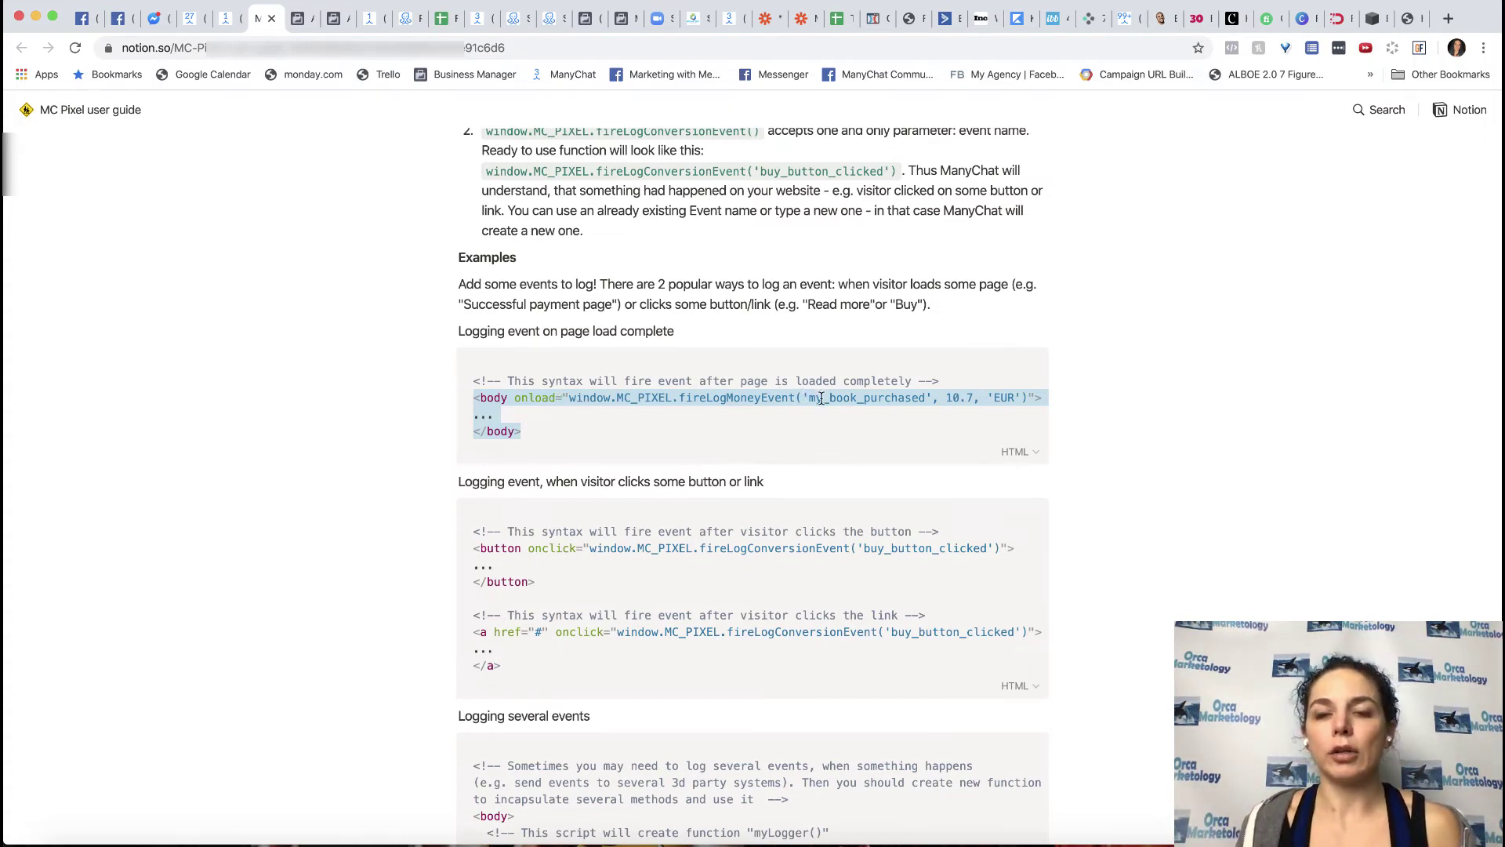
pyautogui.moveTo(810, 398); pyautogui.dragTo(925, 398)
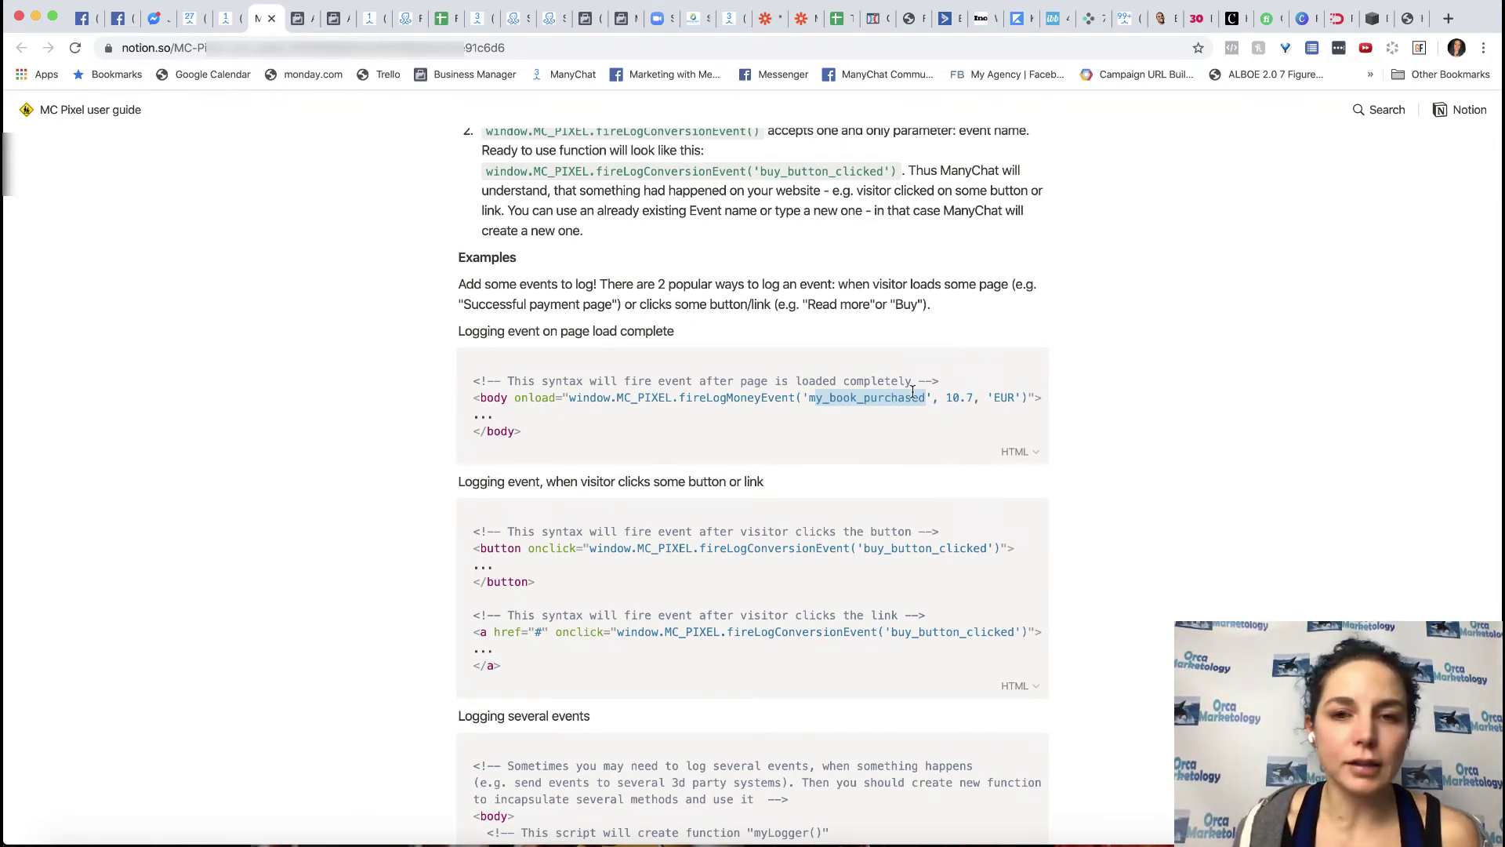
pyautogui.scroll(3, 913, 391)
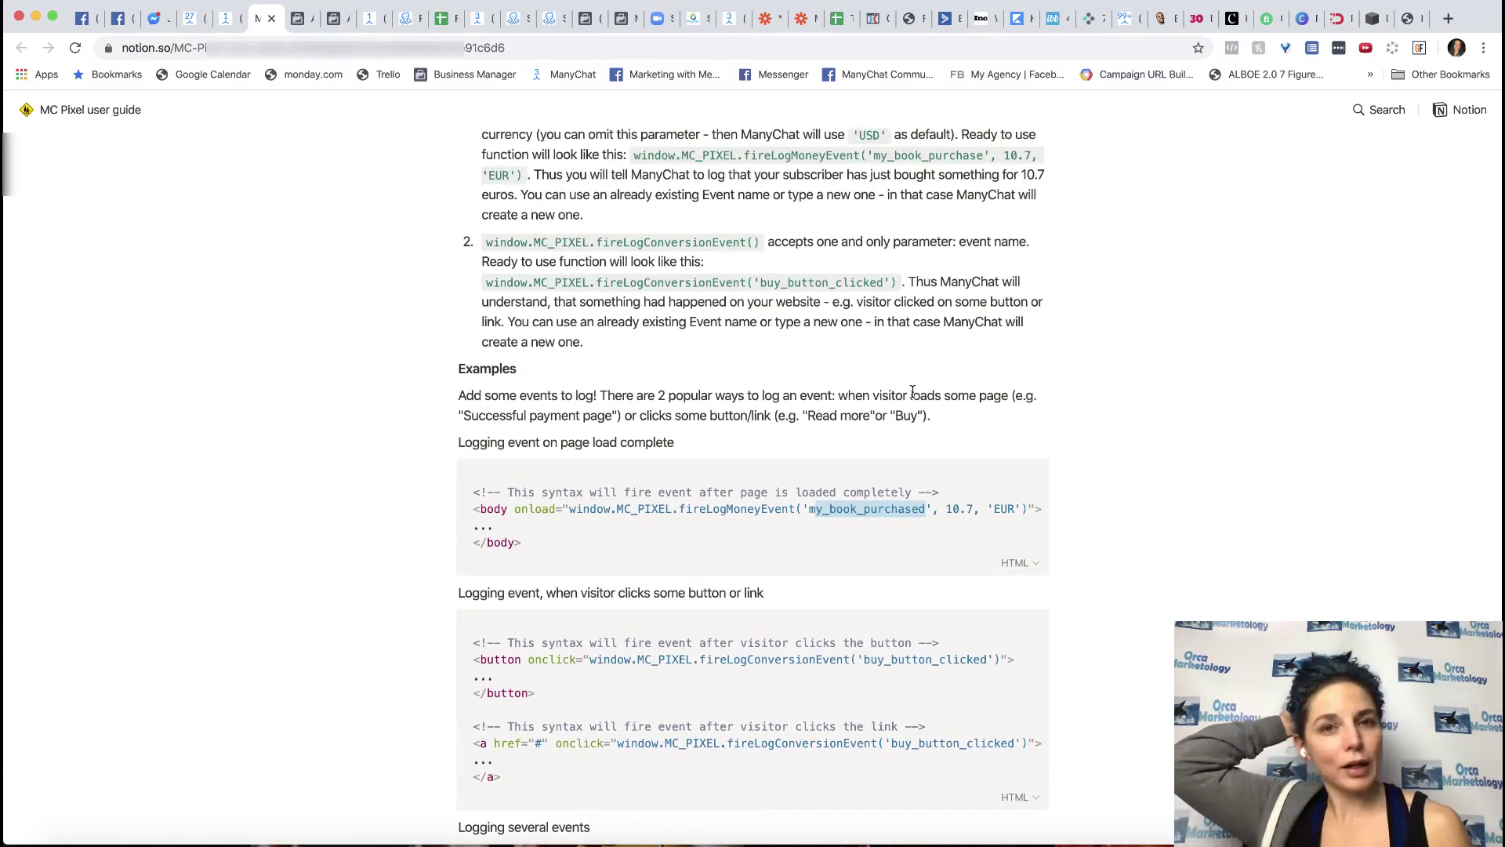
pyautogui.scroll(2, 910, 391)
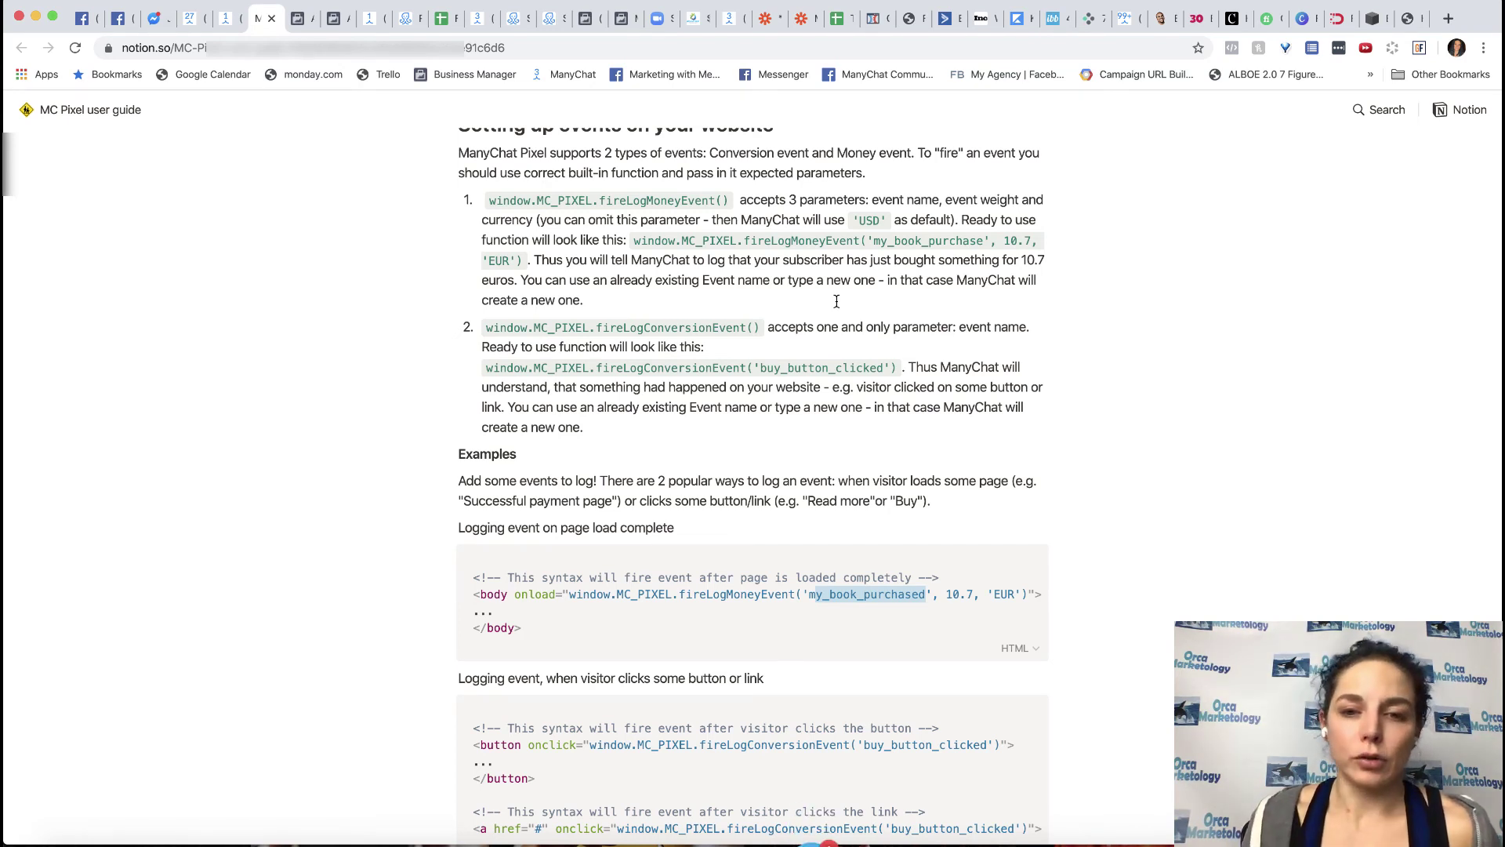
# Scroll to the myLogger example firing buy_button_clicked and the Review heading
pyautogui.scroll(-1, 837, 301)
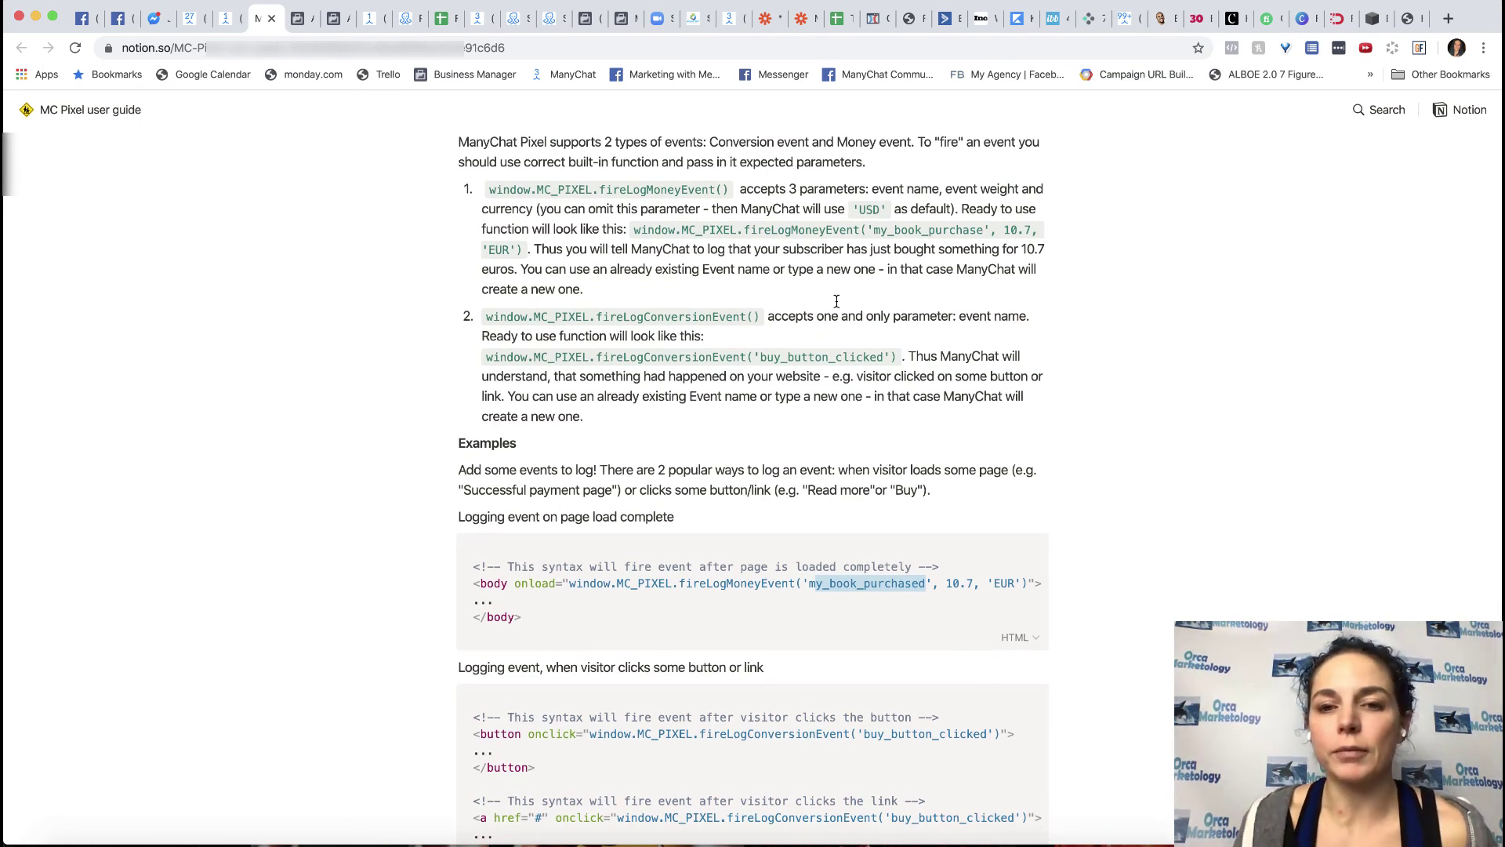
pyautogui.scroll(-10, 836, 301)
pyautogui.scroll(-2, 837, 302)
pyautogui.scroll(2, 837, 301)
pyautogui.scroll(2, 836, 301)
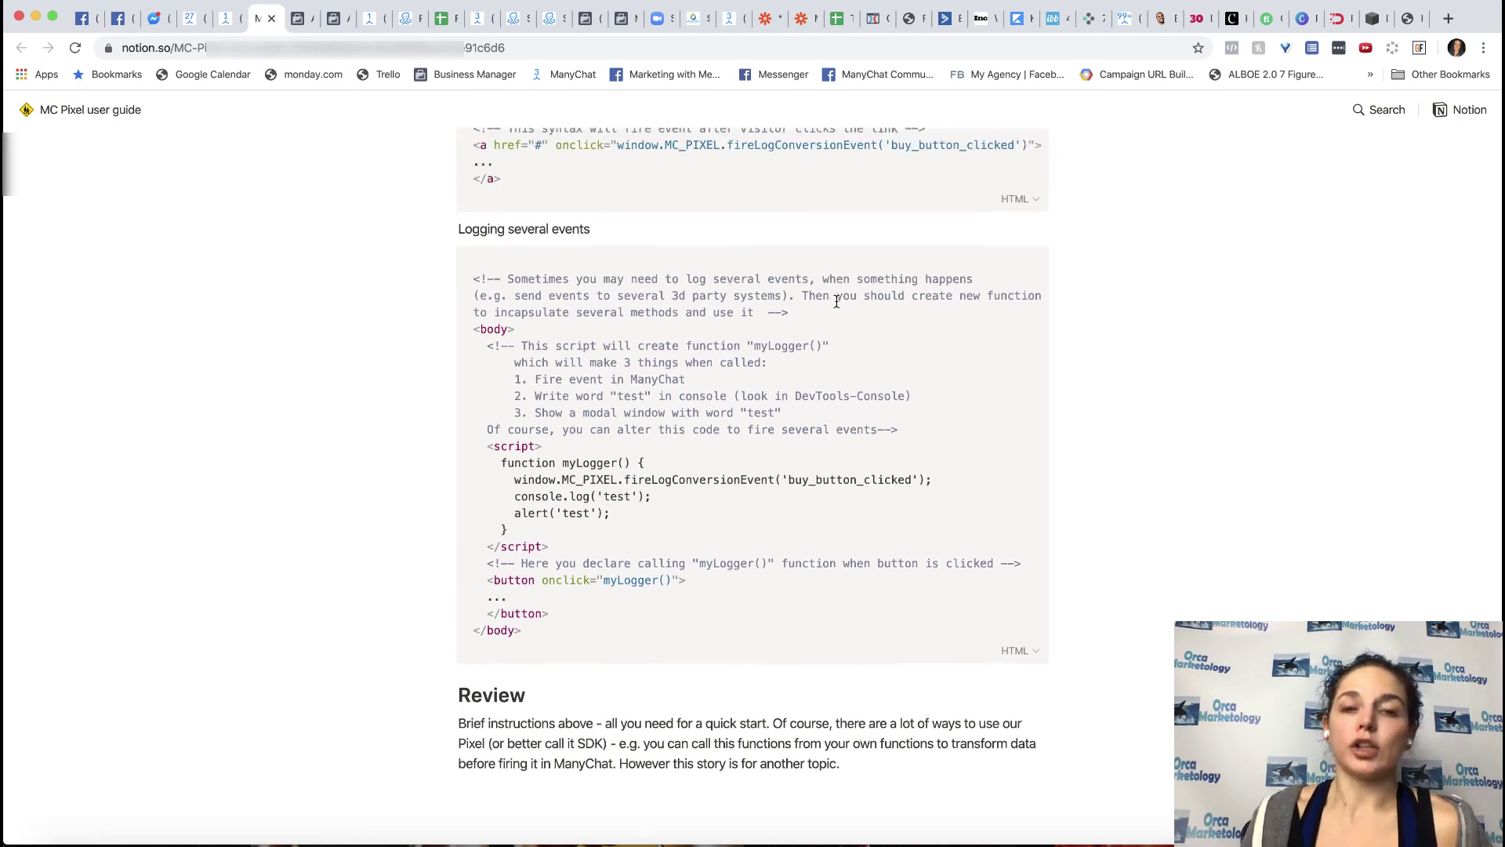